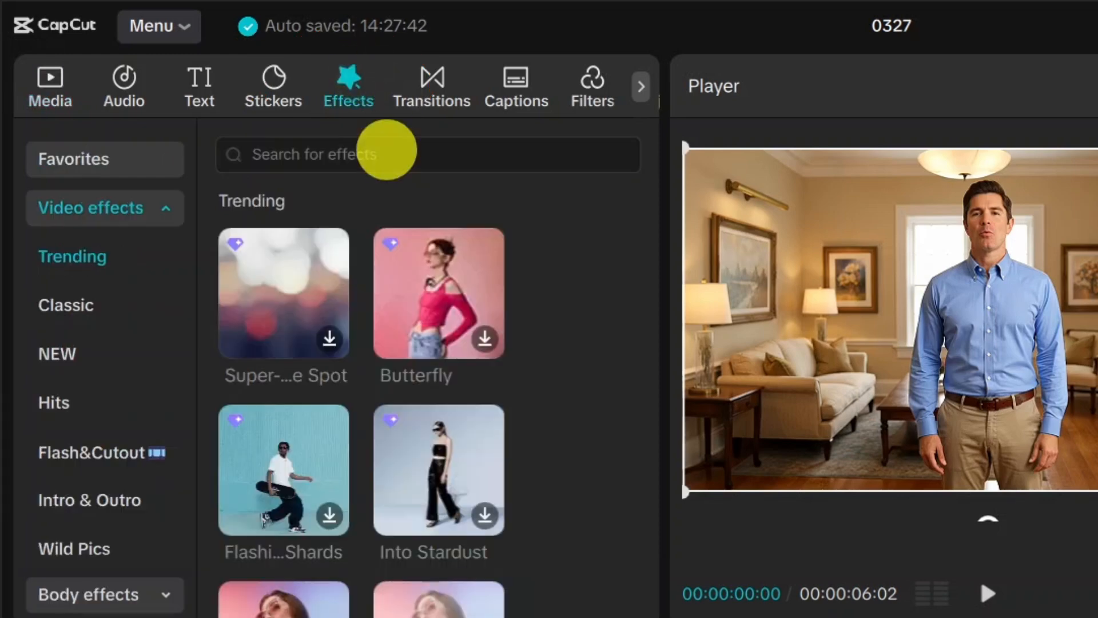
- Search the video effects for "blur" and place the Blur effect above the man in drwaing.mp4 clip at the timeline's start
{"action": "left_click", "coordinate": [392, 150]}
{"action": "type", "text": "blur"}
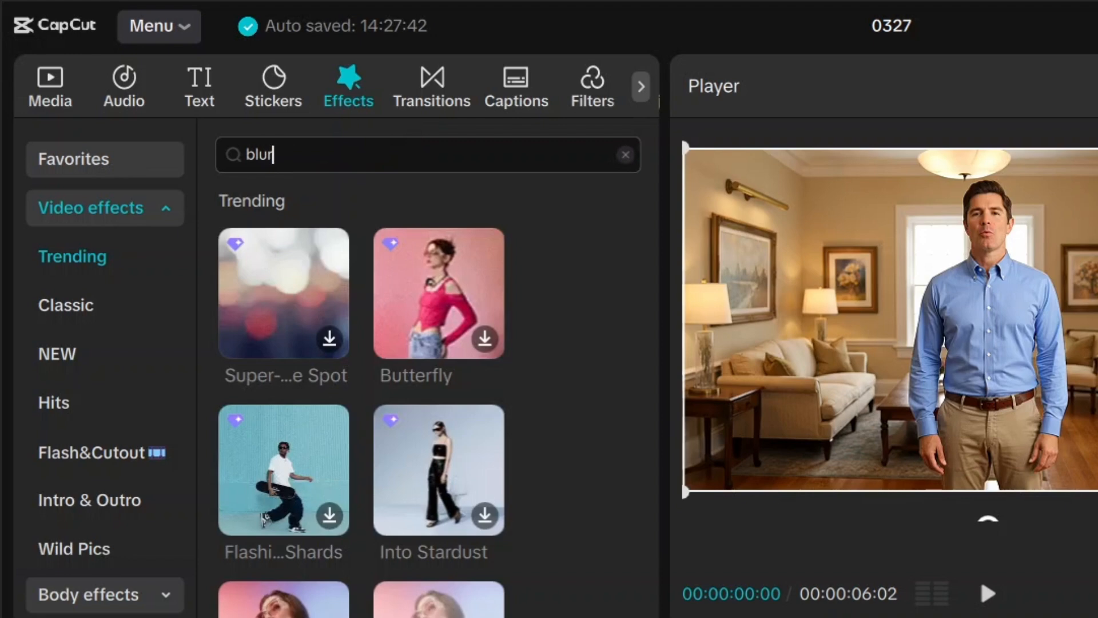
{"action": "key", "text": "Return"}
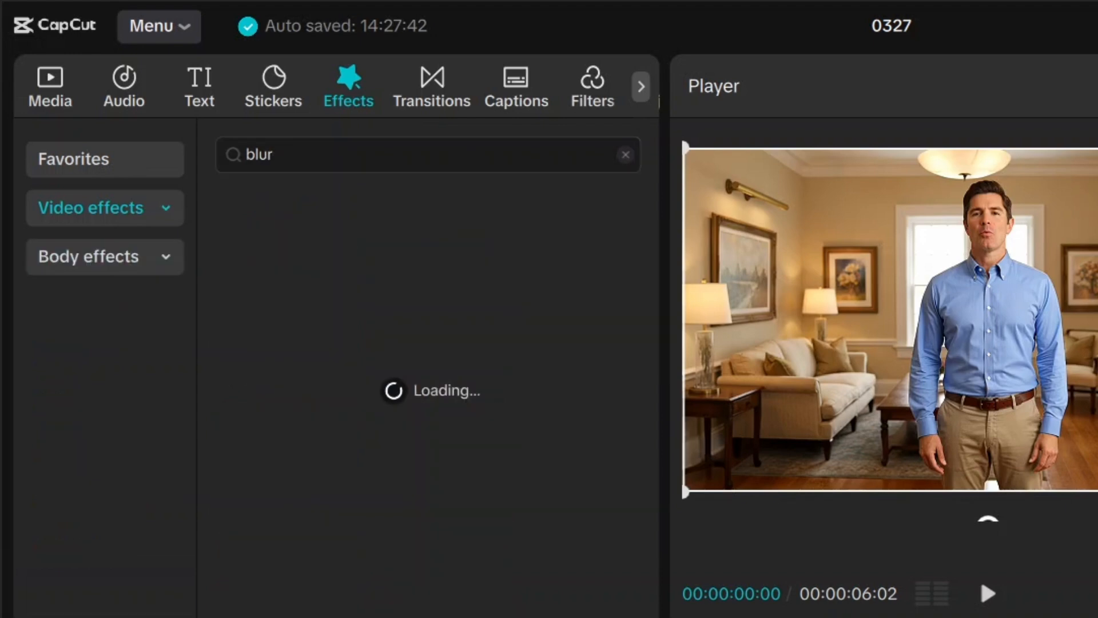
{"action": "mouse_move", "coordinate": [446, 313]}
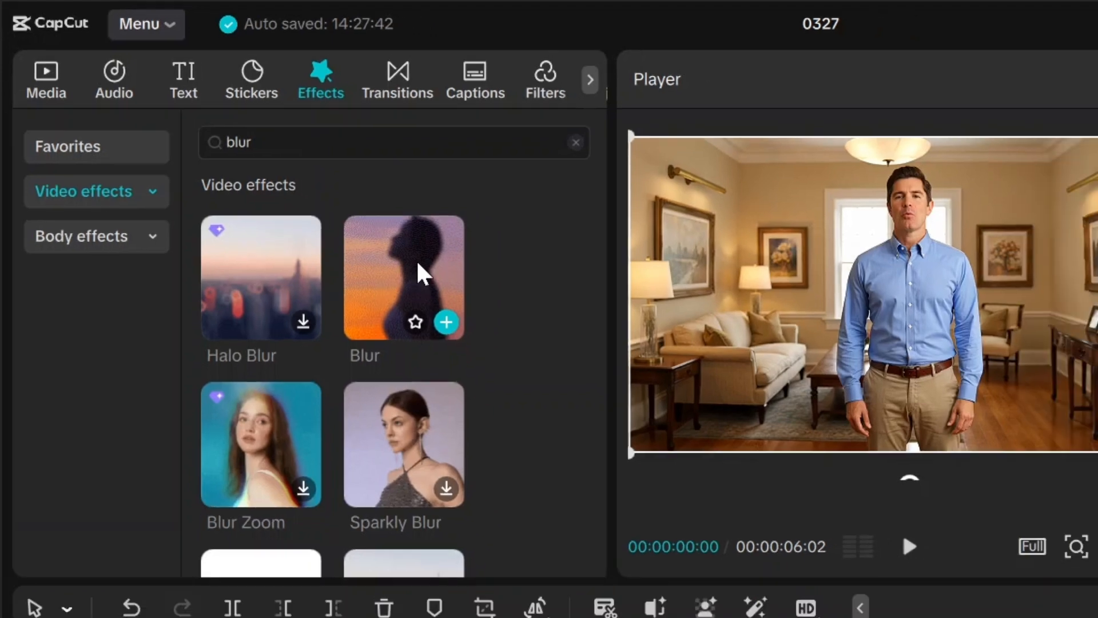
{"action": "left_click_drag", "start_coordinate": [422, 359], "coordinate": [318, 617]}
{"action": "left_click_drag", "start_coordinate": [179, 520], "coordinate": [159, 490]}
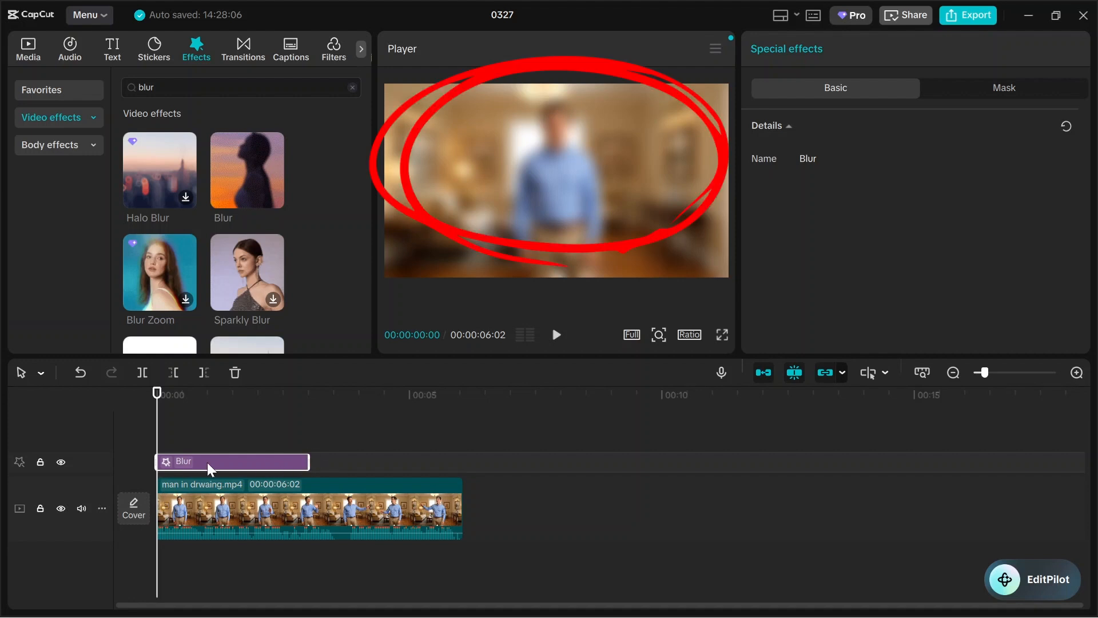
{"action": "left_click", "coordinate": [159, 434]}
{"action": "mouse_move", "coordinate": [160, 433]}
{"action": "left_mouse_down"}
{"action": "mouse_move", "coordinate": [246, 430]}
{"action": "mouse_move", "coordinate": [304, 449]}
{"action": "mouse_move", "coordinate": [365, 436]}
{"action": "mouse_move", "coordinate": [441, 447]}
{"action": "mouse_move", "coordinate": [162, 449]}
{"action": "left_mouse_up"}
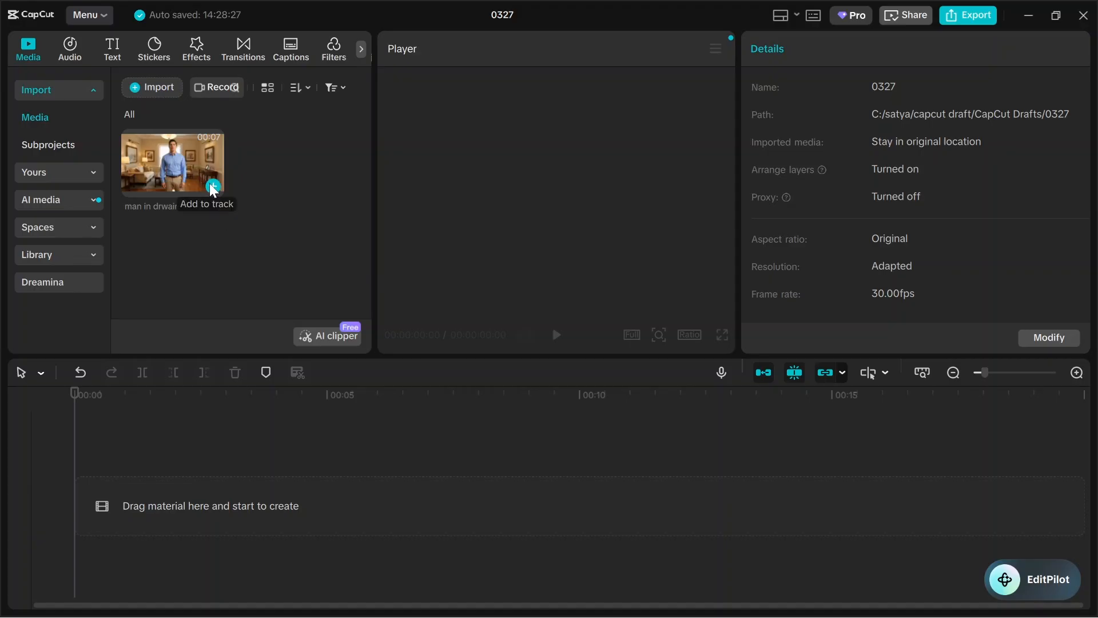
- Add man in drwaing.mp4 to the start of the empty timeline and open the effects library
{"action": "left_click_drag", "start_coordinate": [175, 169], "coordinate": [149, 500]}
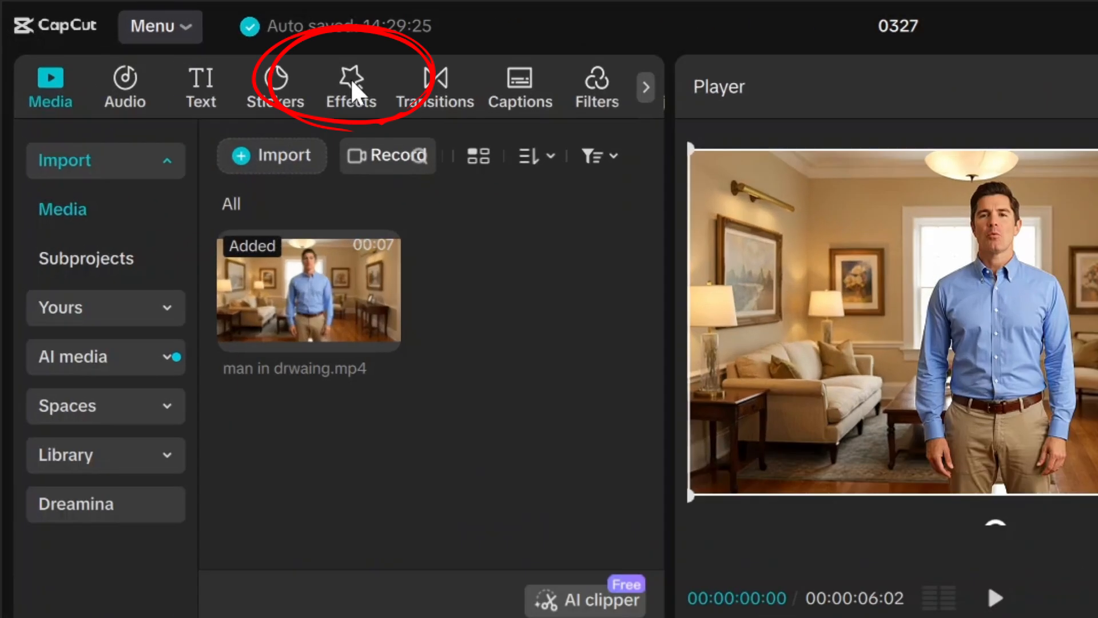
{"action": "left_click", "coordinate": [351, 86]}
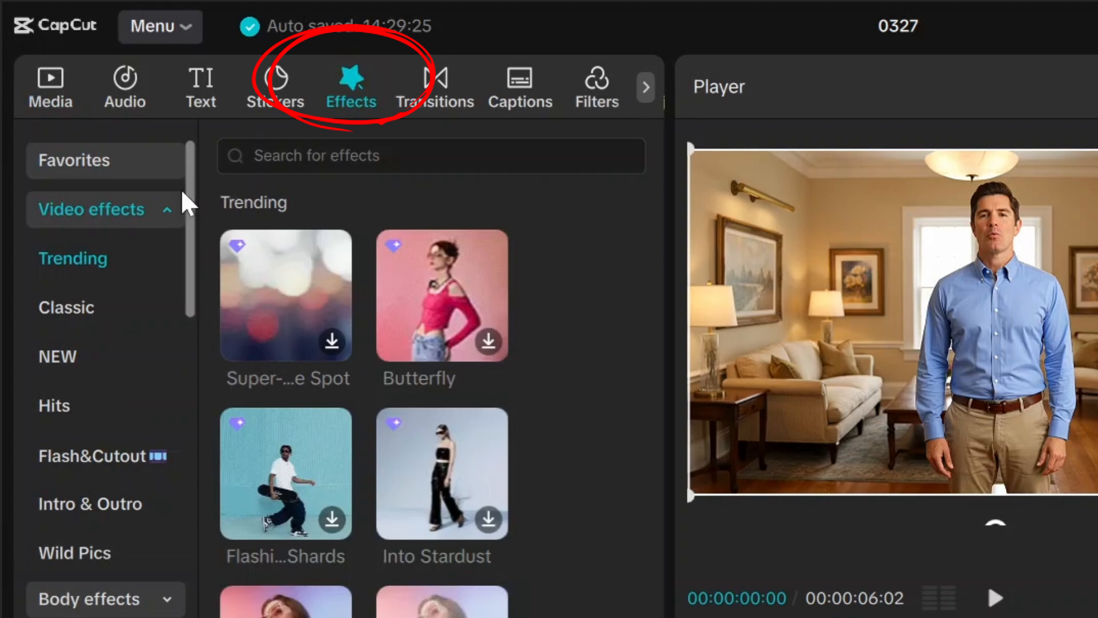
- Compare the Video effects and Body effects categories, ending with the Body effects list expanded
{"action": "left_click", "coordinate": [123, 211]}
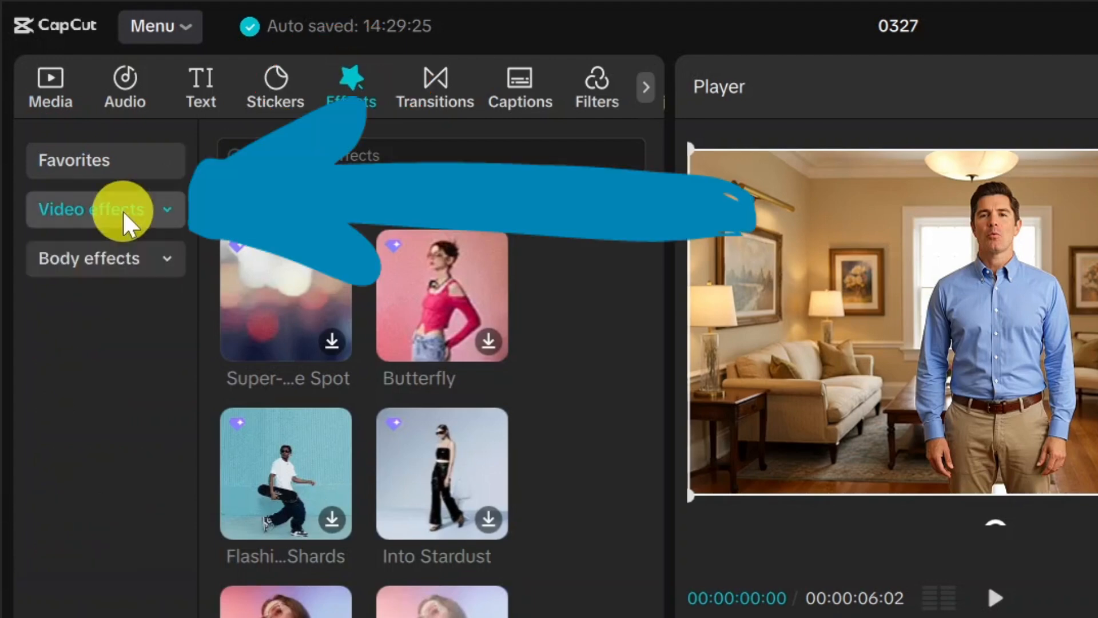
{"action": "left_click", "coordinate": [105, 253]}
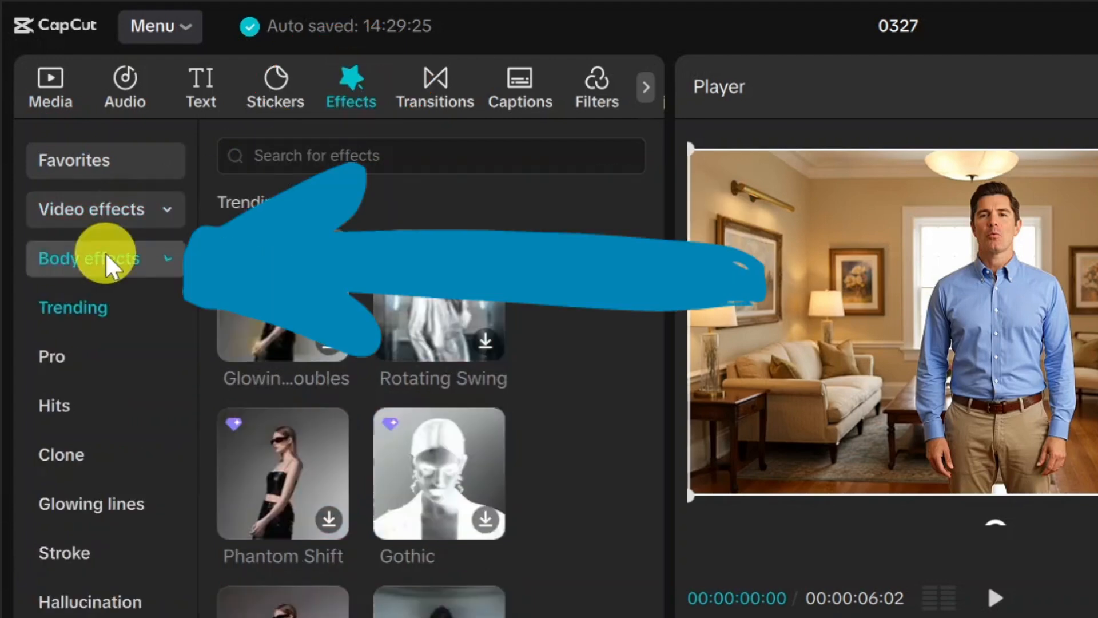
{"action": "left_click", "coordinate": [102, 216]}
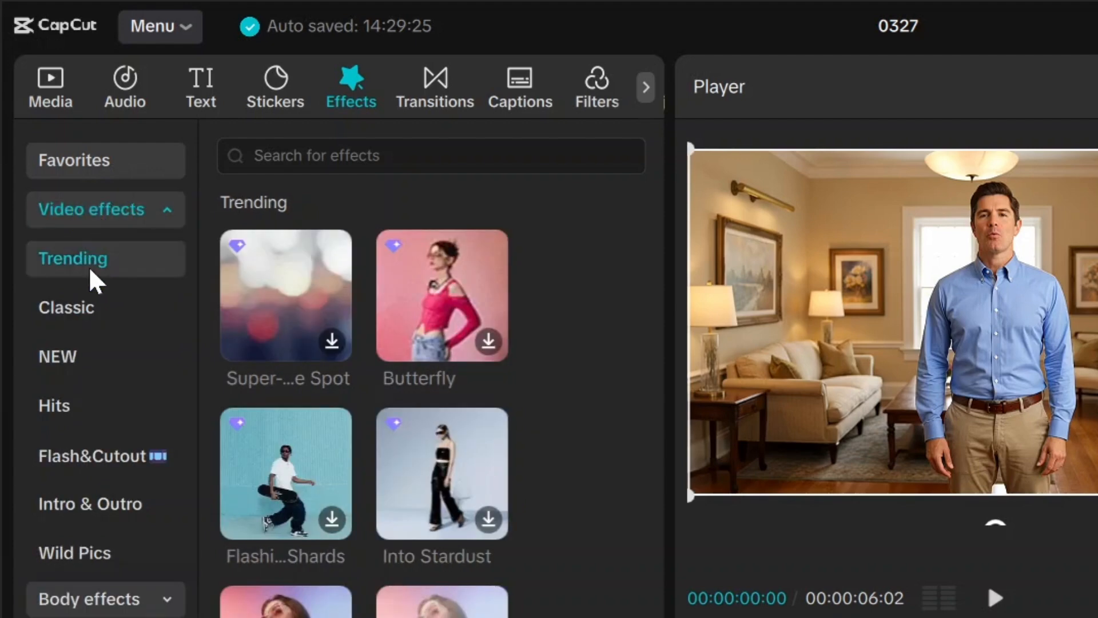
{"action": "left_click", "coordinate": [92, 212]}
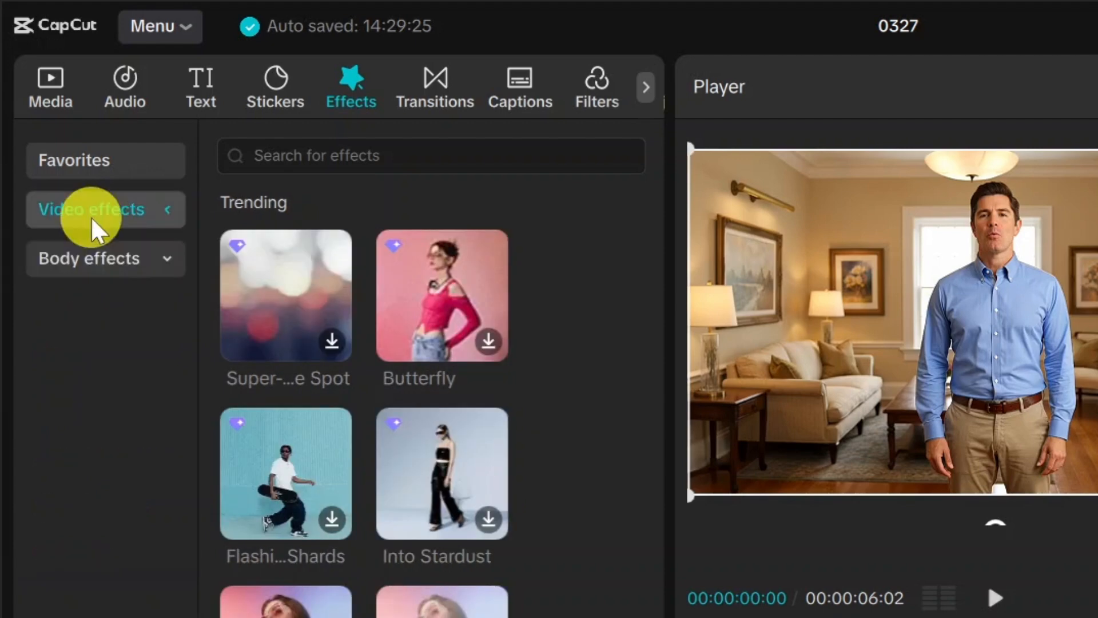
{"action": "left_click", "coordinate": [94, 260]}
{"action": "left_click", "coordinate": [92, 255]}
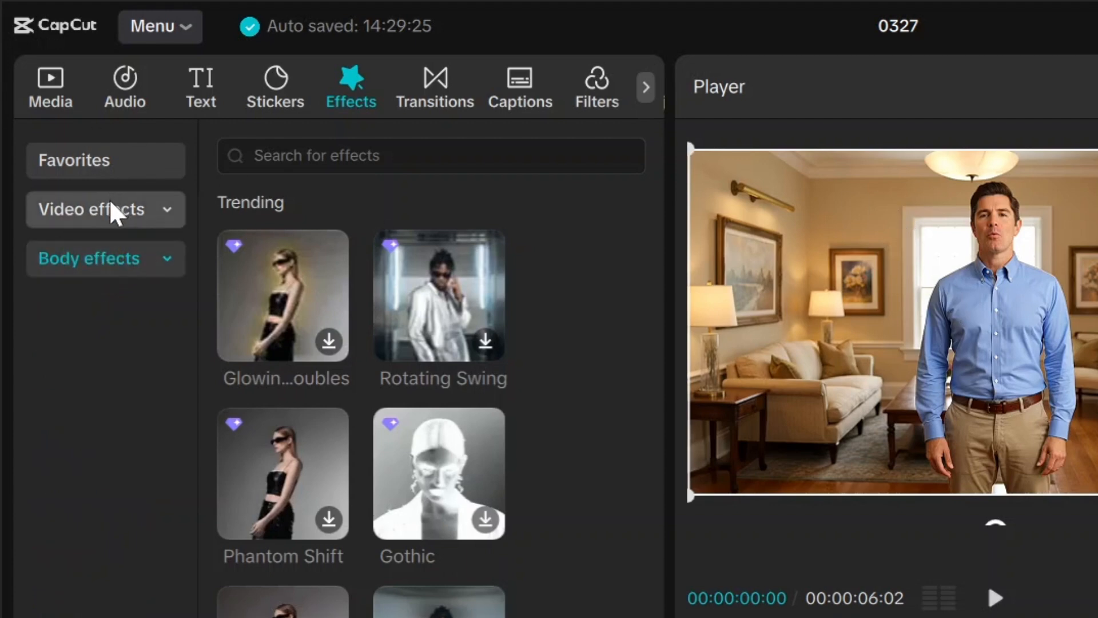
{"action": "left_click", "coordinate": [110, 257]}
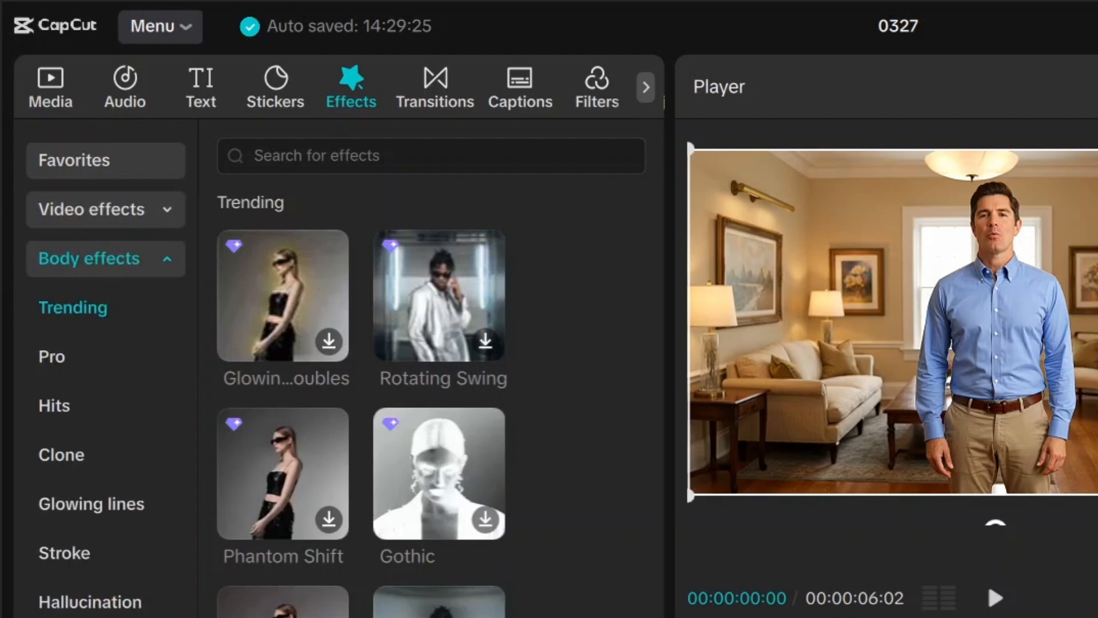
- Search the body effects for "blur" and place the Face Mosaic effect above the video clip at the timeline's start
{"action": "left_click", "coordinate": [290, 162]}
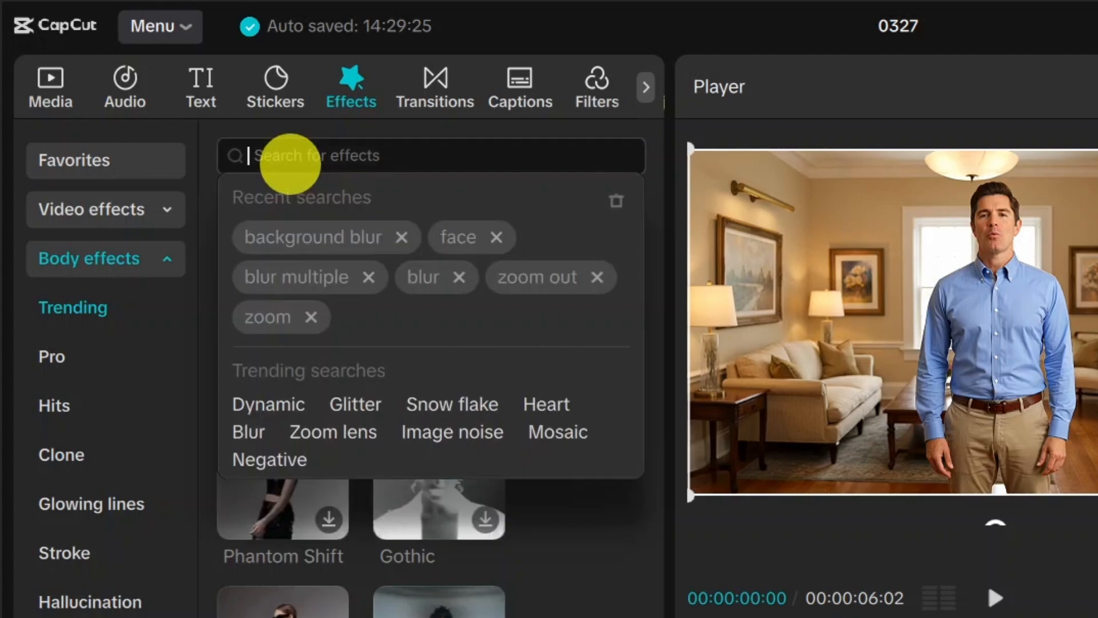
{"action": "type", "text": "blur"}
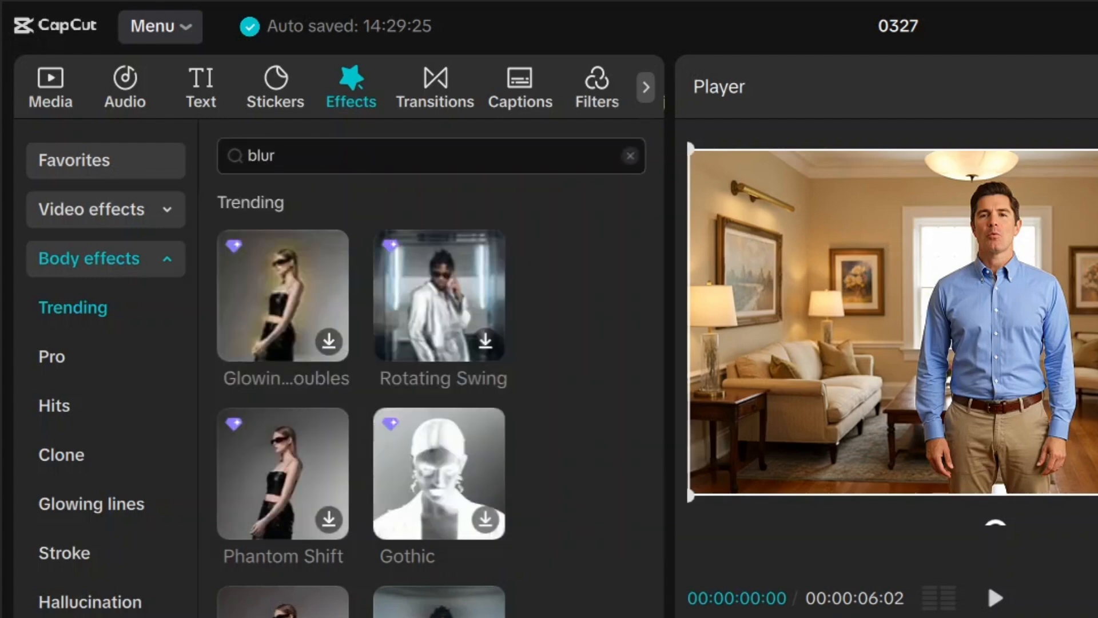
{"action": "key", "text": "Return"}
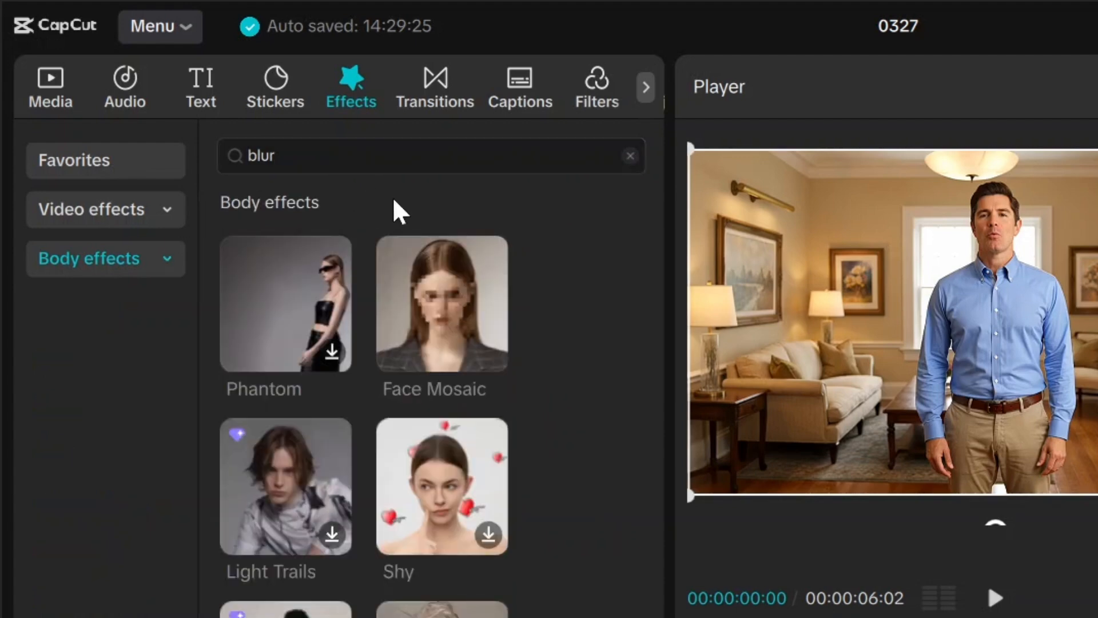
{"action": "mouse_move", "coordinate": [445, 326]}
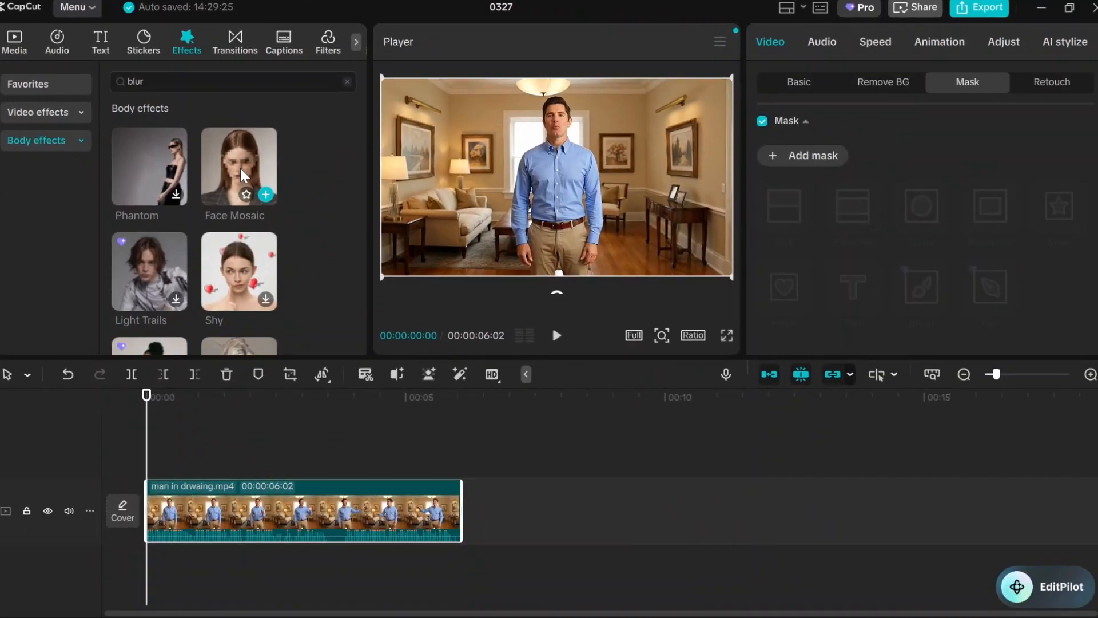
{"action": "left_click_drag", "start_coordinate": [444, 306], "coordinate": [149, 466]}
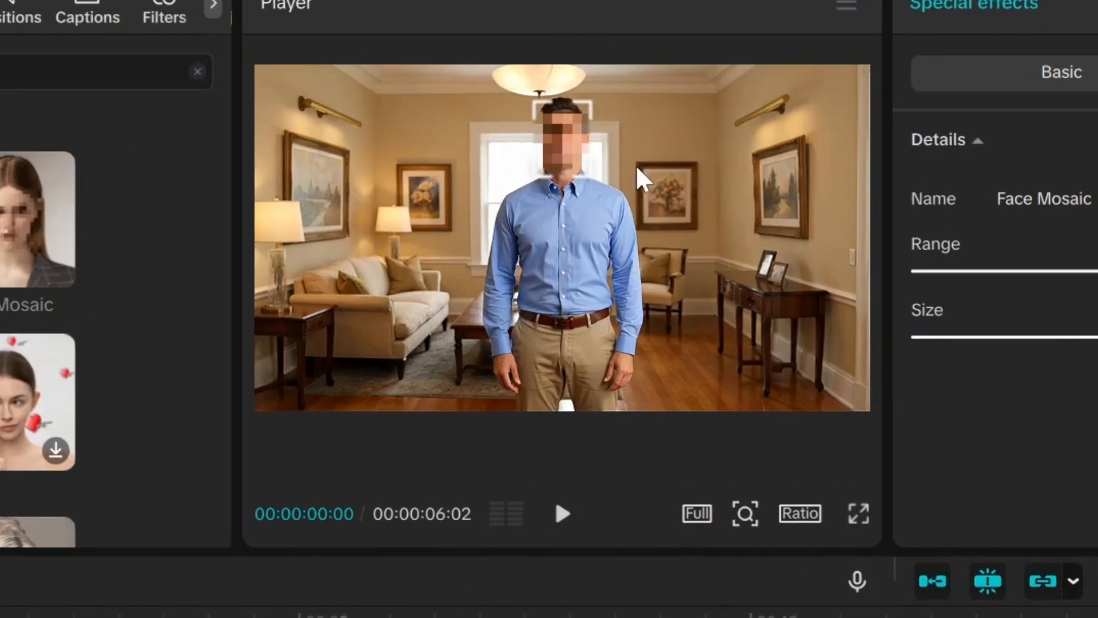
- Play the video past the end of the Face Mosaic effect and scrub back to its beginning to check the face coverage
{"action": "left_click", "coordinate": [561, 511]}
{"action": "left_click", "coordinate": [566, 515]}
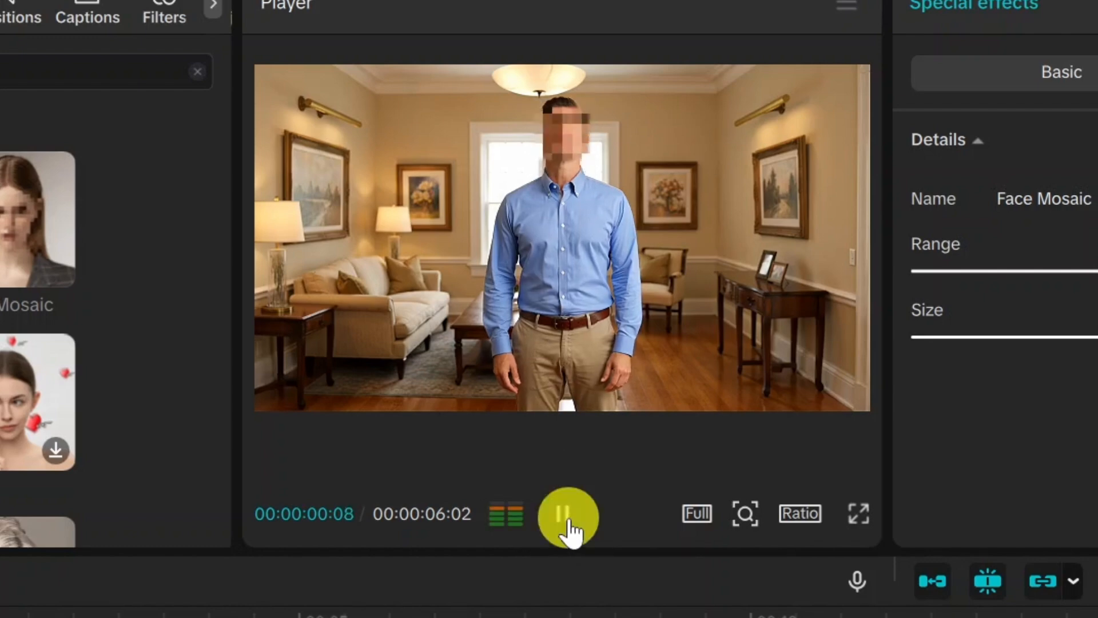
{"action": "left_click", "coordinate": [568, 522]}
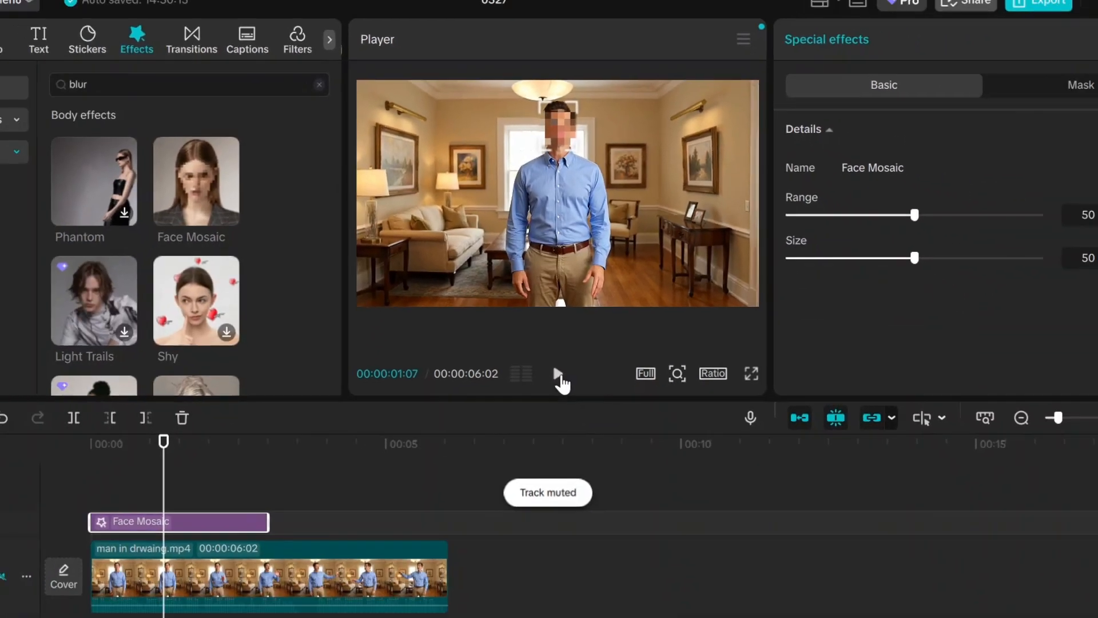
{"action": "left_click", "coordinate": [565, 516]}
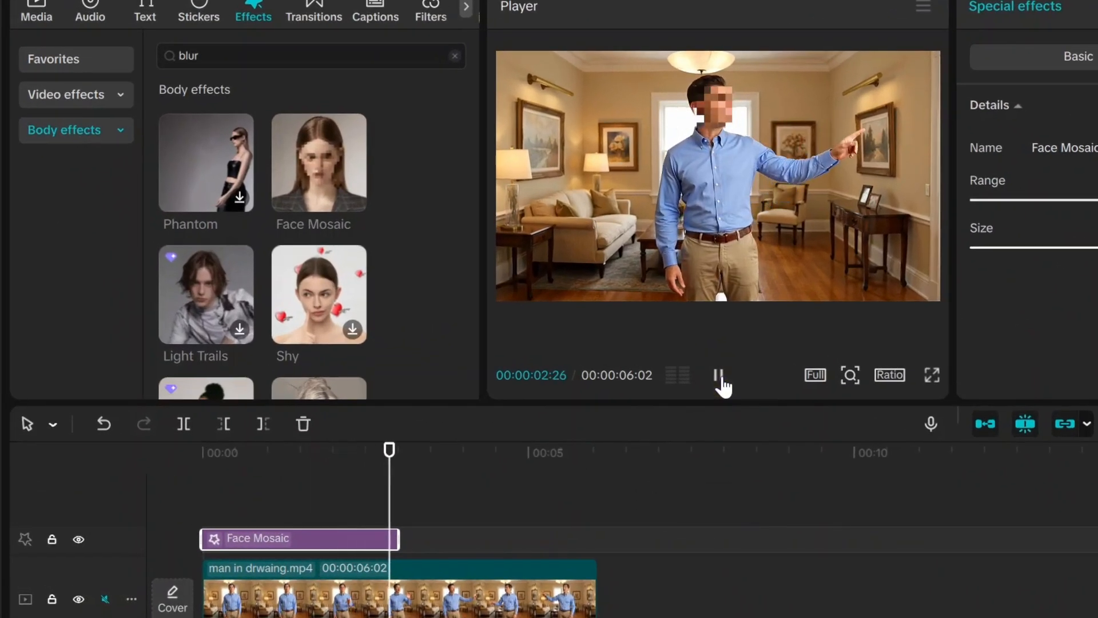
{"action": "left_click", "coordinate": [720, 378]}
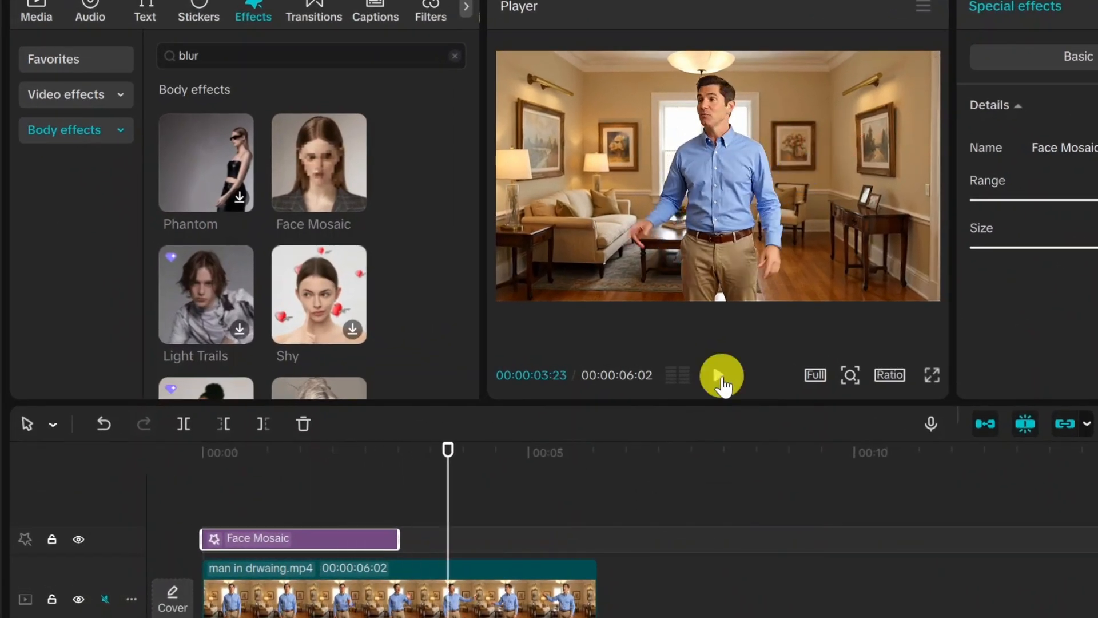
{"action": "left_click", "coordinate": [270, 541]}
{"action": "left_click_drag", "start_coordinate": [448, 518], "coordinate": [215, 531]}
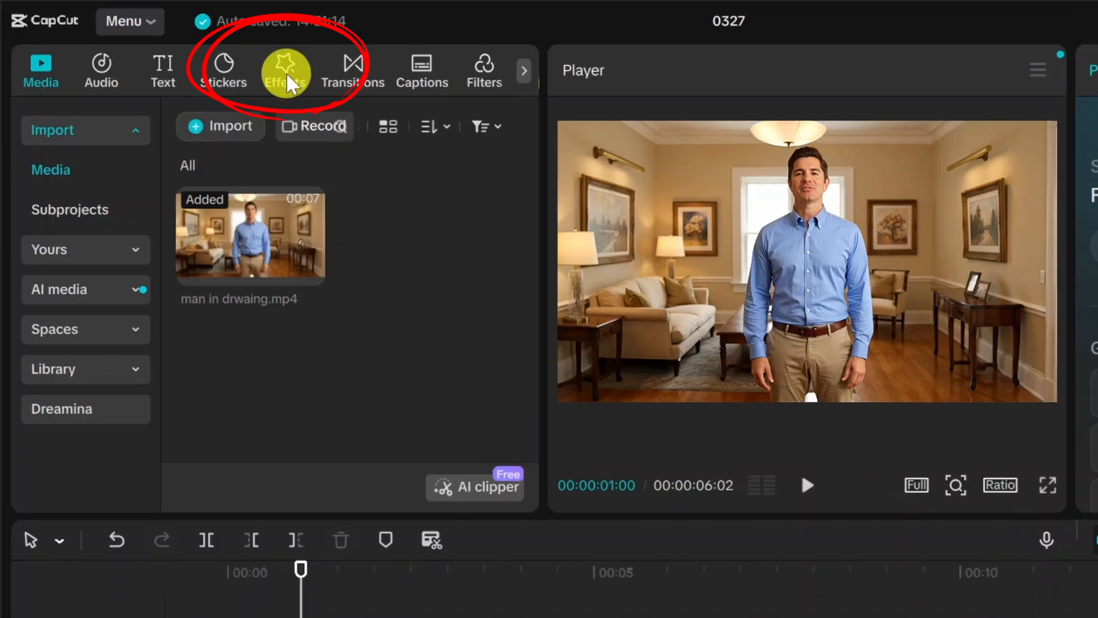
- Search the video effects for "spot blur" and place the Spot Blur effect above the clip near the timeline's start
{"action": "left_click", "coordinate": [286, 77]}
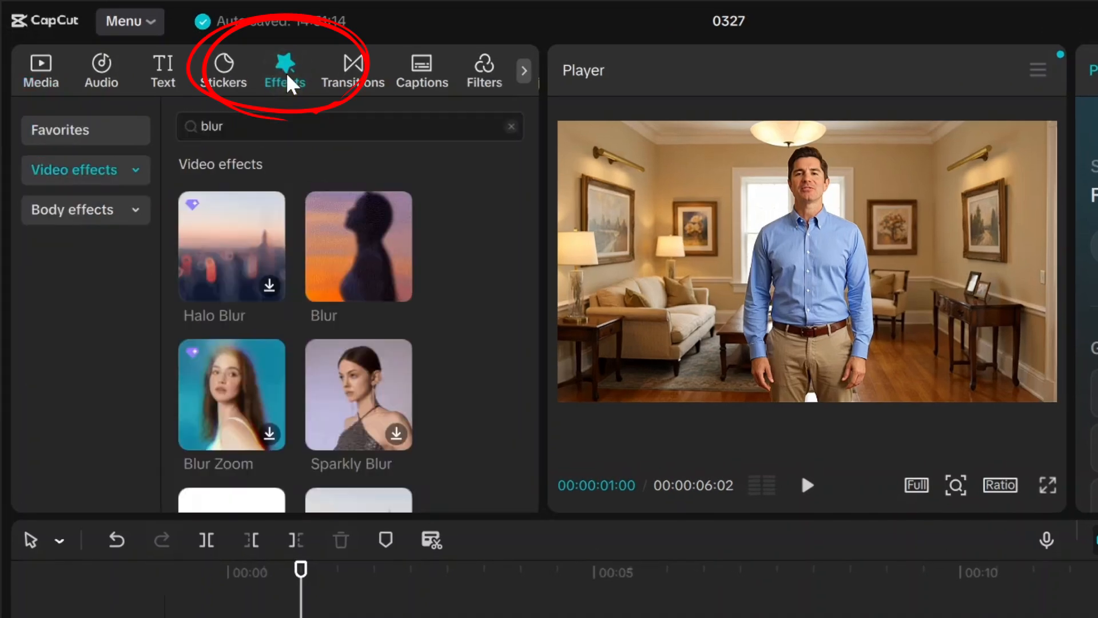
{"action": "left_click", "coordinate": [245, 130]}
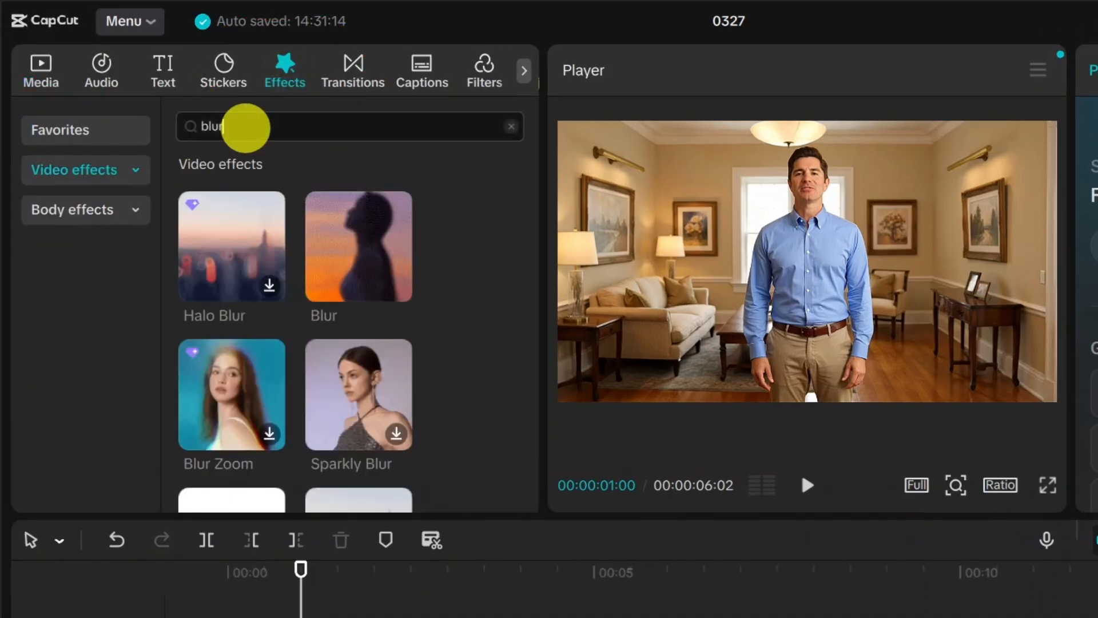
{"action": "key", "text": "BackSpace"}
{"action": "key", "text": "BackSpace"}
{"action": "key", "text": "BackSpace"}
{"action": "key", "text": "BackSpace"}
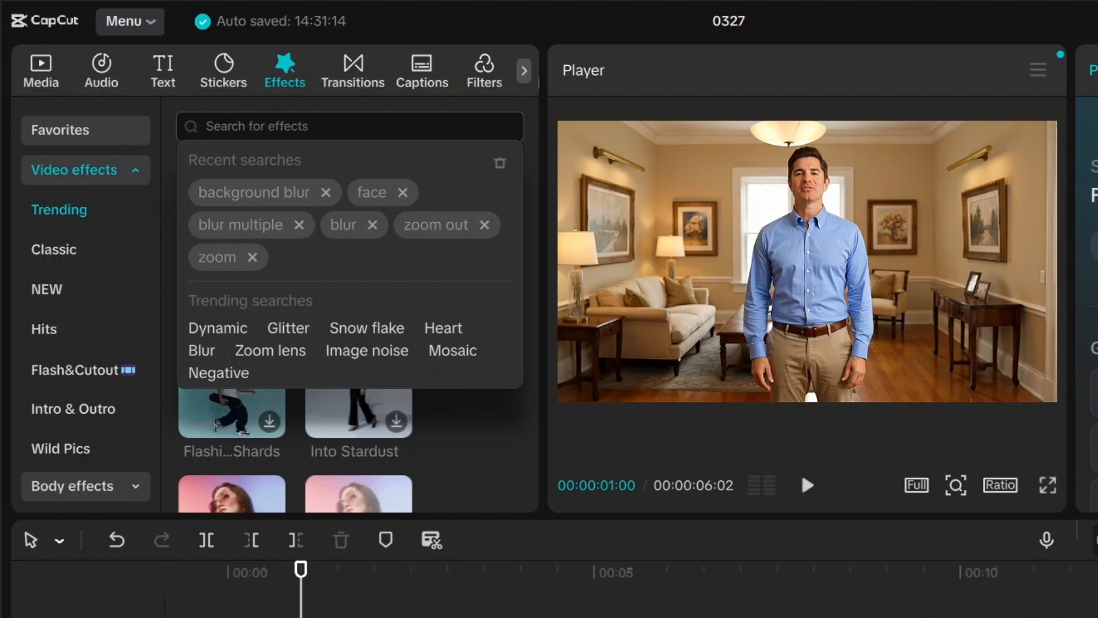
{"action": "type", "text": "spot"}
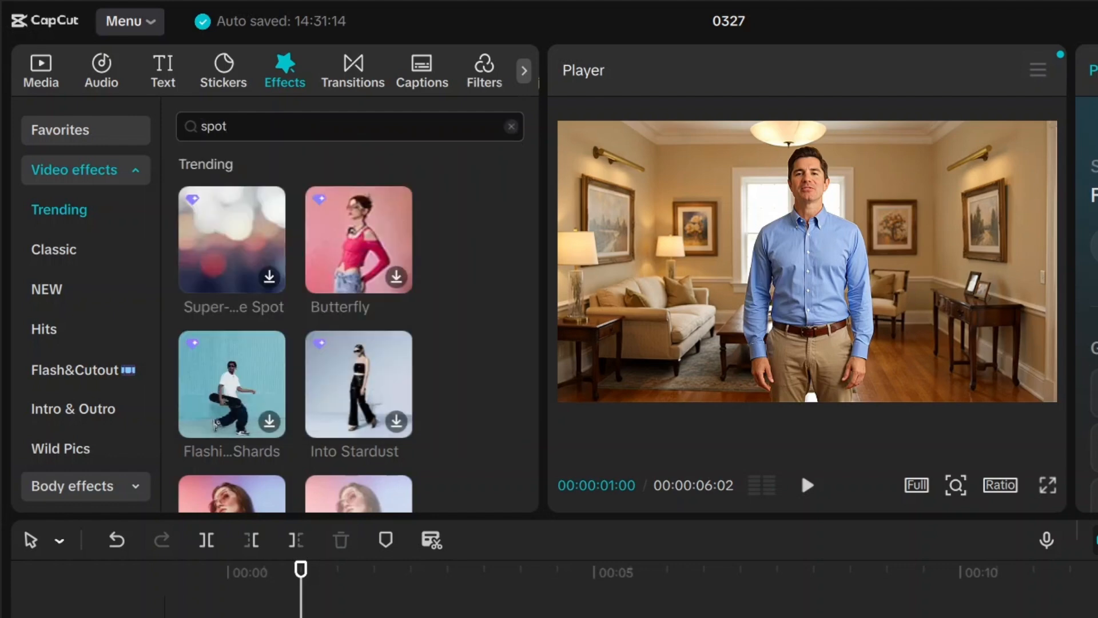
{"action": "type", "text": " blur"}
{"action": "key", "text": "Return"}
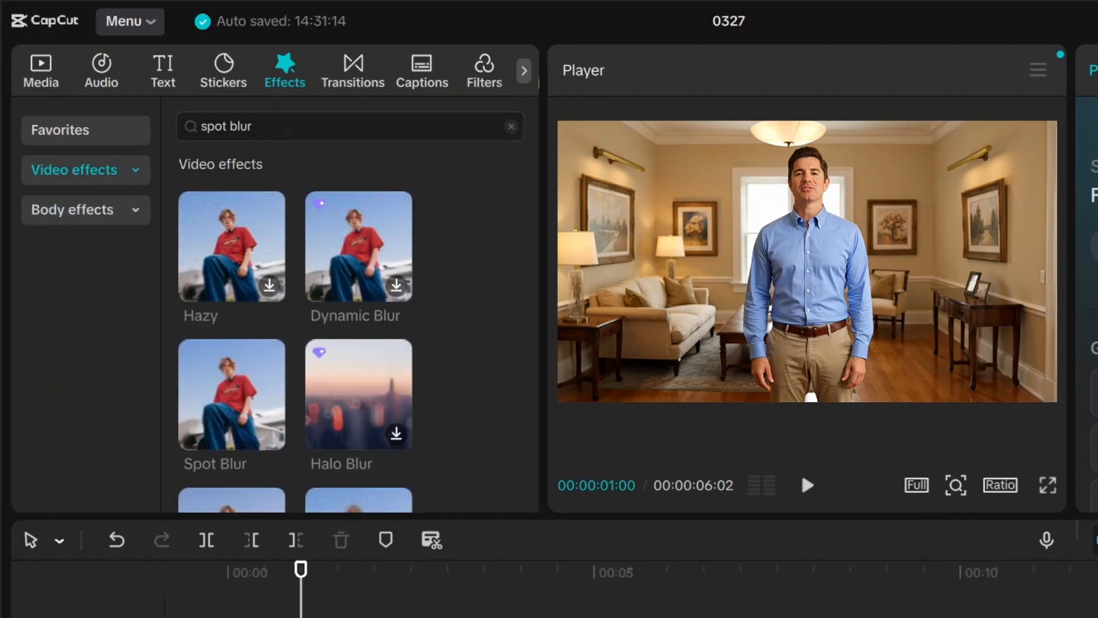
{"action": "mouse_move", "coordinate": [241, 408]}
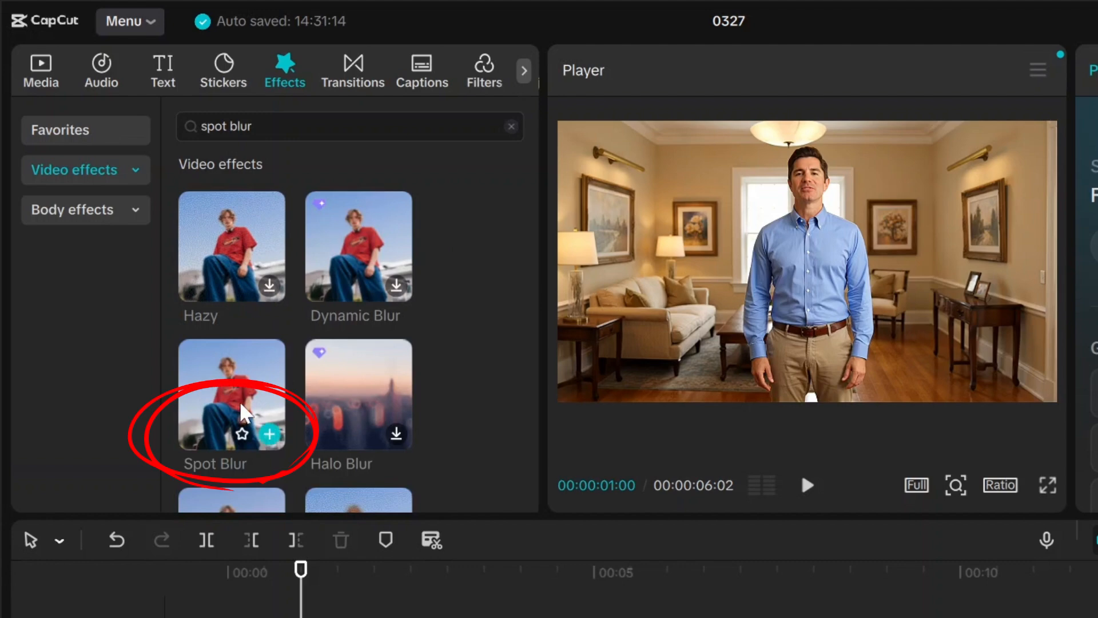
{"action": "left_click_drag", "start_coordinate": [242, 408], "coordinate": [236, 617]}
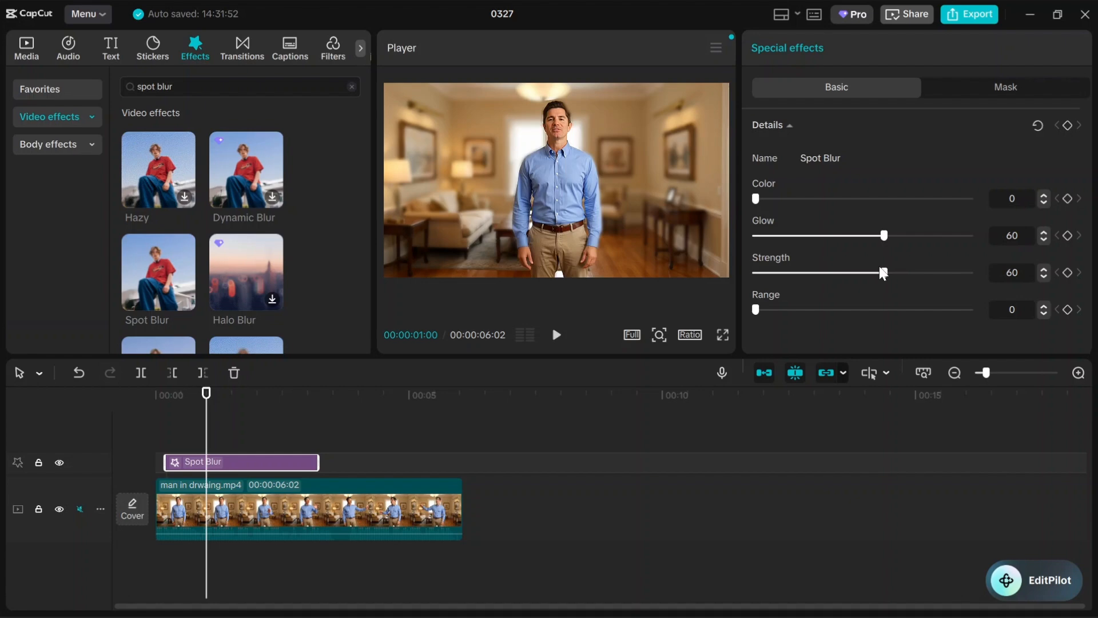
- Try Strength values of 0 and 94 on the Spot Blur effect, and delete the effect from the timeline
{"action": "mouse_move", "coordinate": [885, 272]}
{"action": "left_mouse_down"}
{"action": "mouse_move", "coordinate": [1000, 269]}
{"action": "mouse_move", "coordinate": [714, 308]}
{"action": "left_mouse_up"}
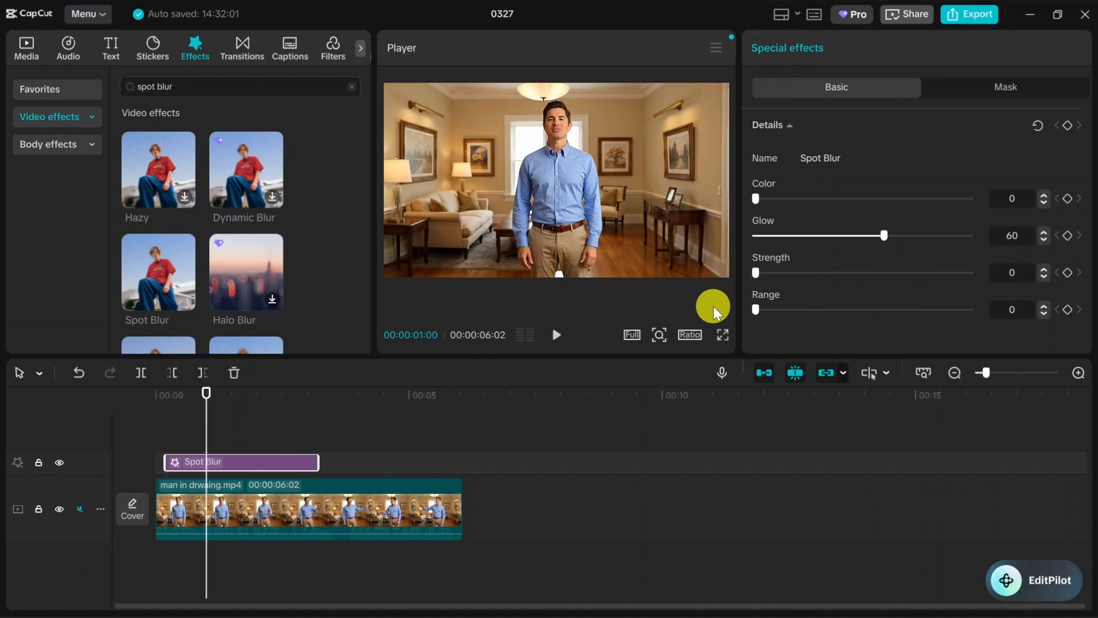
{"action": "left_click_drag", "start_coordinate": [713, 306], "coordinate": [956, 301]}
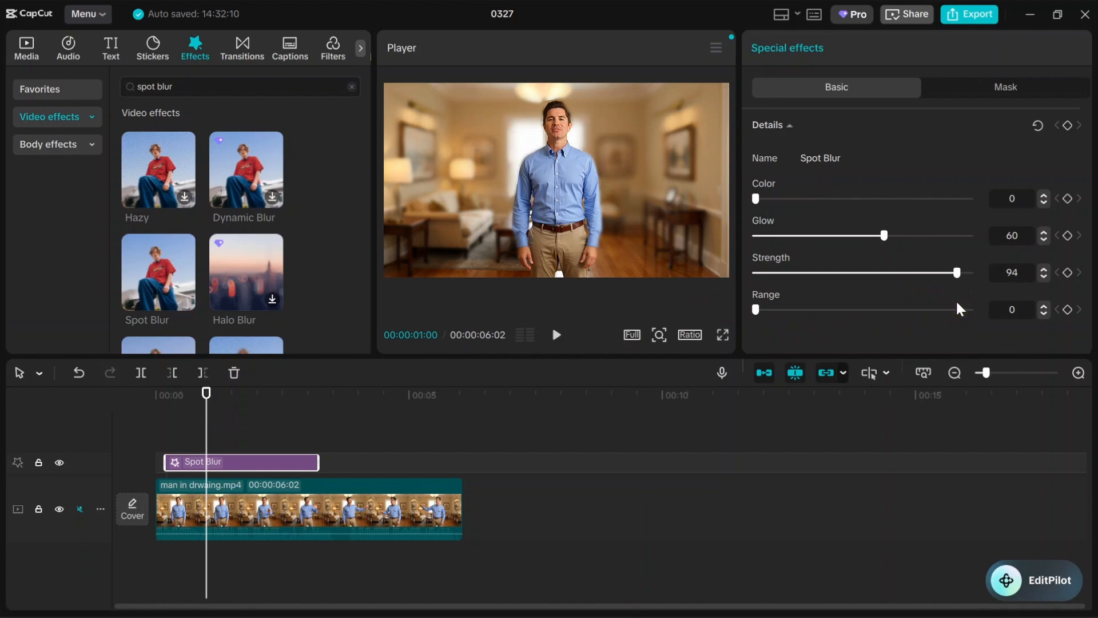
{"action": "left_click_drag", "start_coordinate": [962, 268], "coordinate": [1008, 271]}
{"action": "left_click", "coordinate": [281, 461]}
{"action": "key", "text": "Delete"}
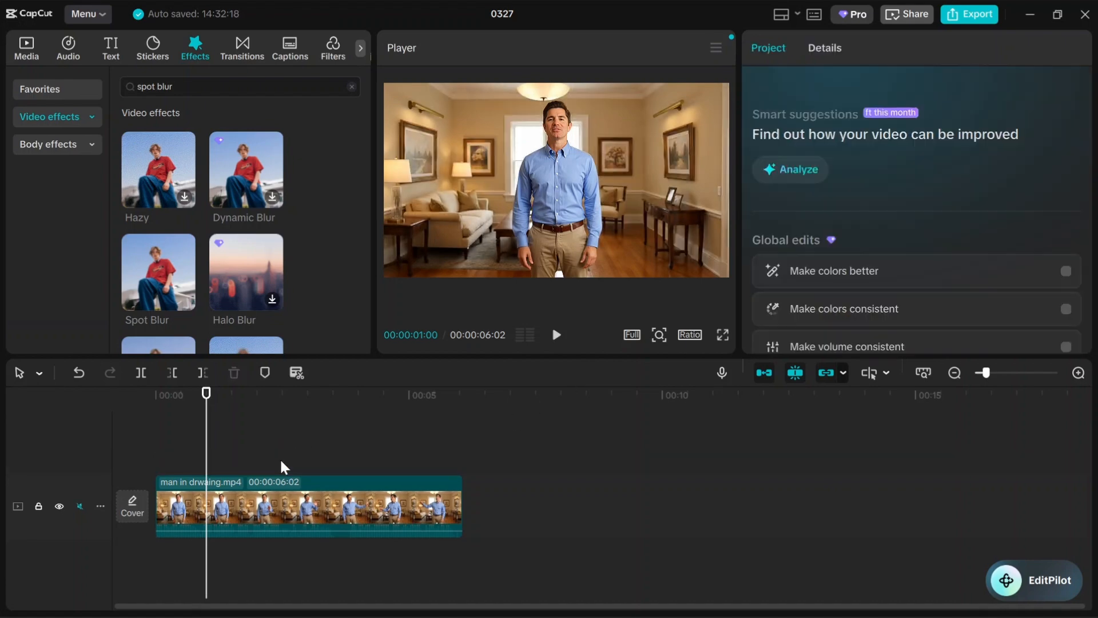
- Search the video effects for "blur" and apply the Blur effect directly to the man in drwaing.mp4 clip
{"action": "left_click", "coordinate": [203, 431]}
{"action": "left_click", "coordinate": [146, 426]}
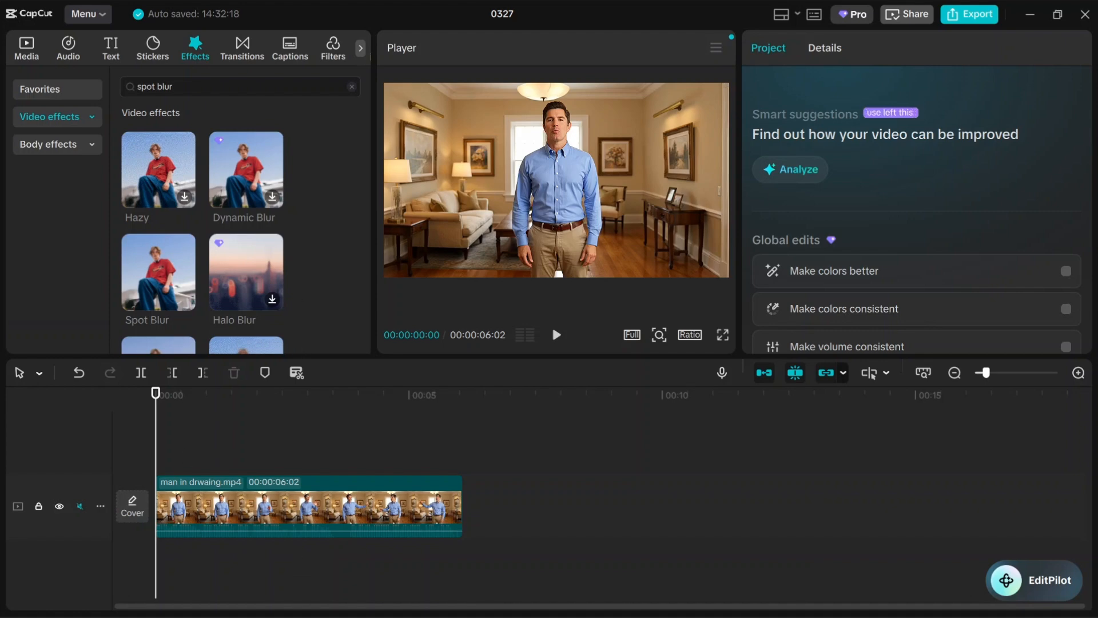
{"action": "left_click", "coordinate": [156, 85]}
{"action": "key", "text": "BackSpace"}
{"action": "key", "text": "BackSpace"}
{"action": "key", "text": "BackSpace"}
{"action": "key", "text": "BackSpace"}
{"action": "key", "text": "BackSpace"}
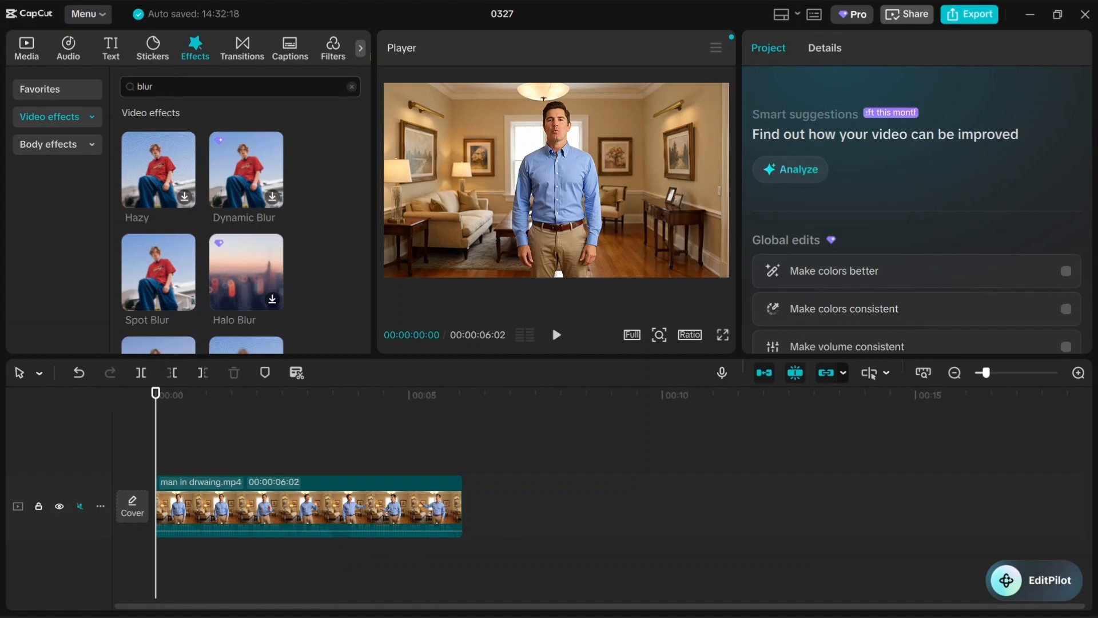
{"action": "left_click", "coordinate": [162, 85]}
{"action": "key", "text": "Return"}
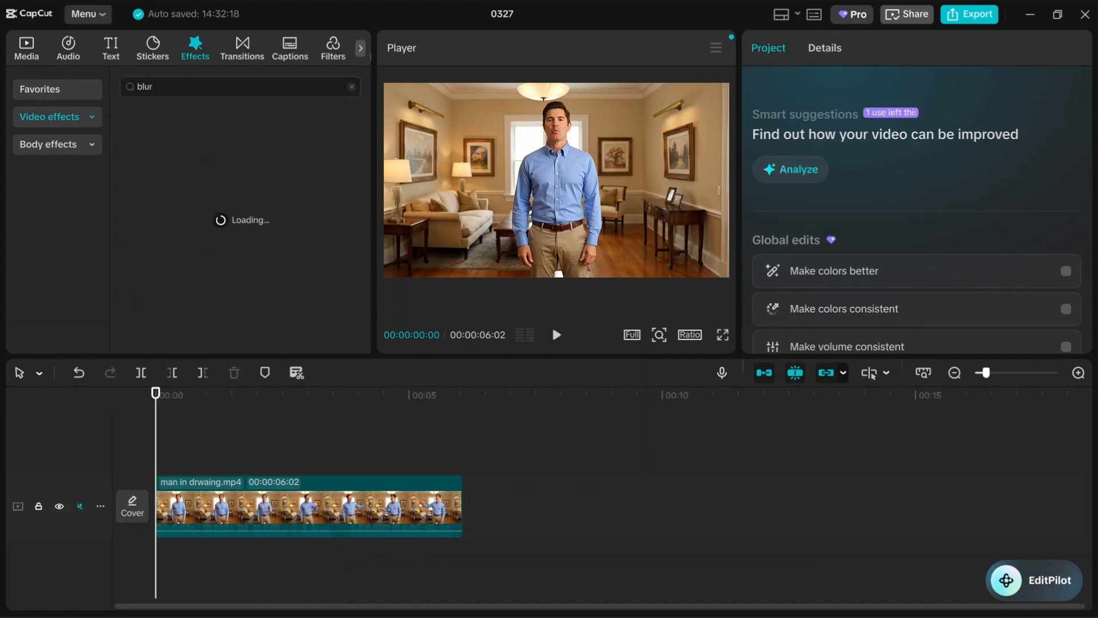
{"action": "left_click_drag", "start_coordinate": [244, 160], "coordinate": [174, 500]}
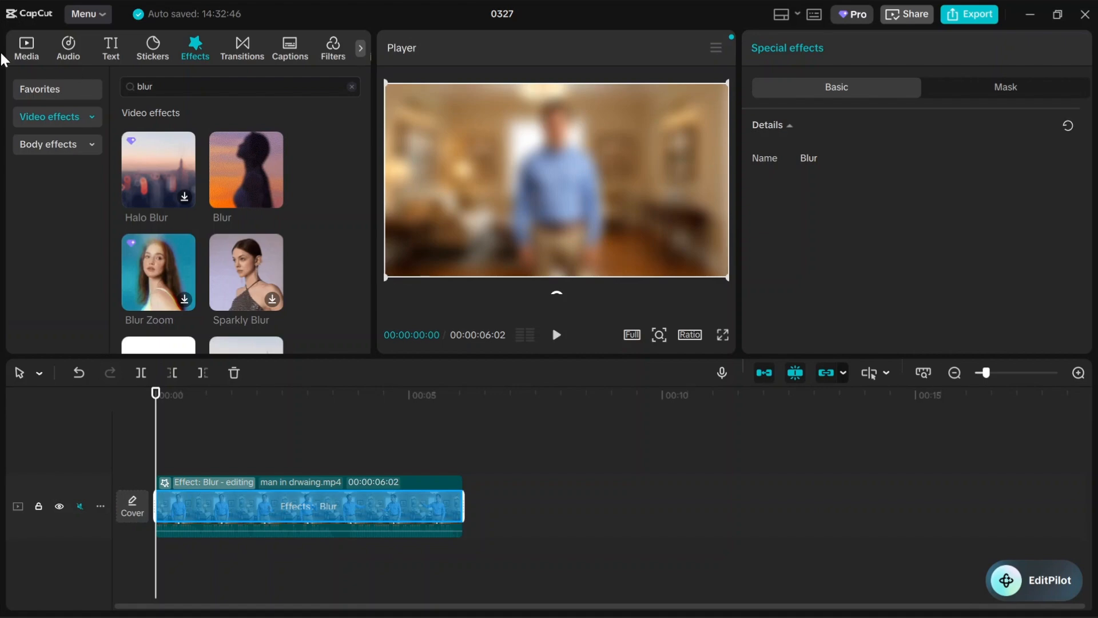
- Add a second copy of man in drwaing.mp4 on a track above the blurred clip, starting at the timeline's beginning, and select it
{"action": "left_click", "coordinate": [25, 56]}
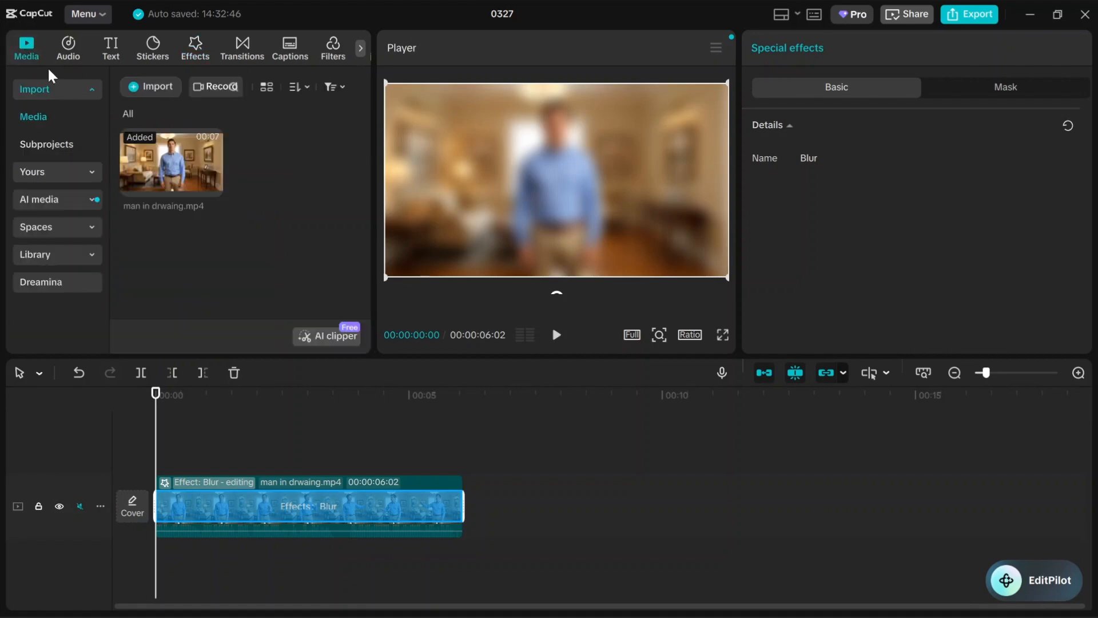
{"action": "left_click_drag", "start_coordinate": [166, 149], "coordinate": [155, 442]}
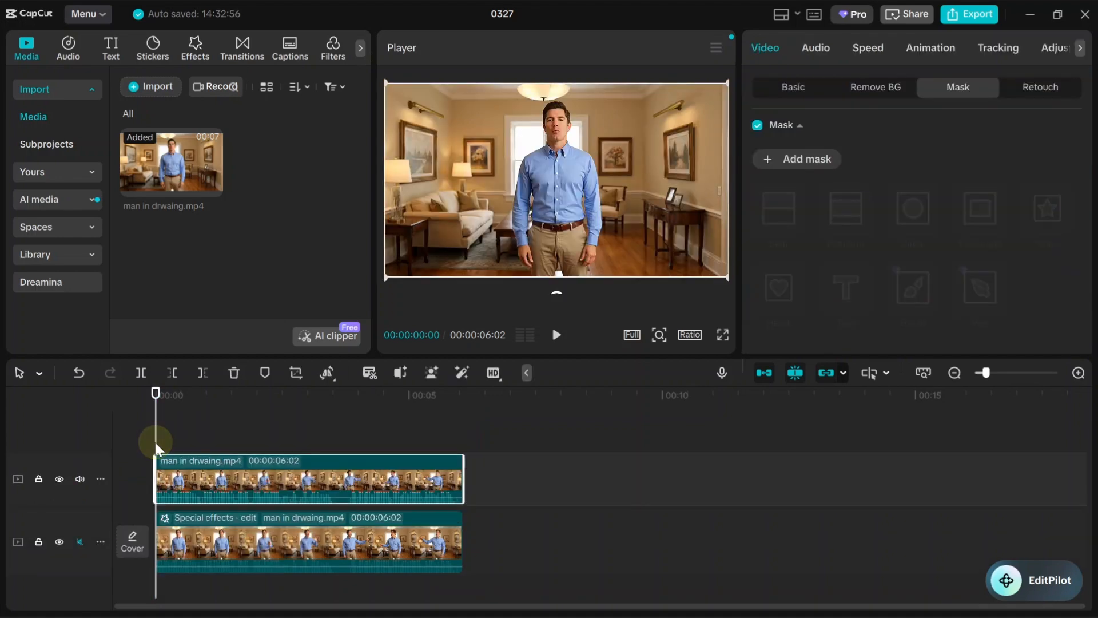
{"action": "left_click", "coordinate": [294, 545]}
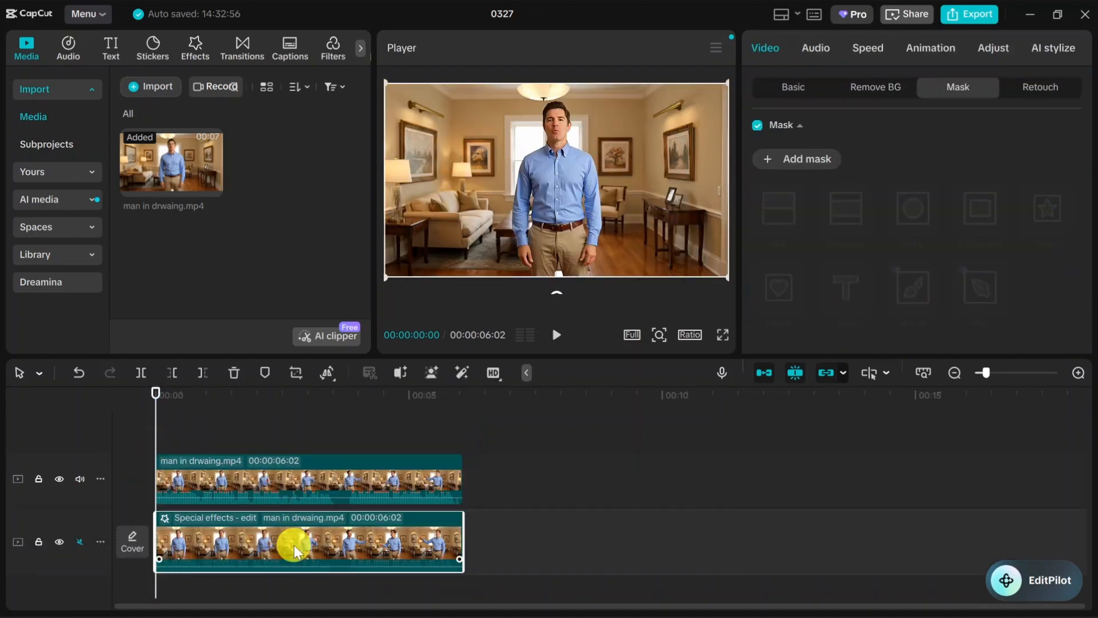
{"action": "left_click", "coordinate": [260, 476]}
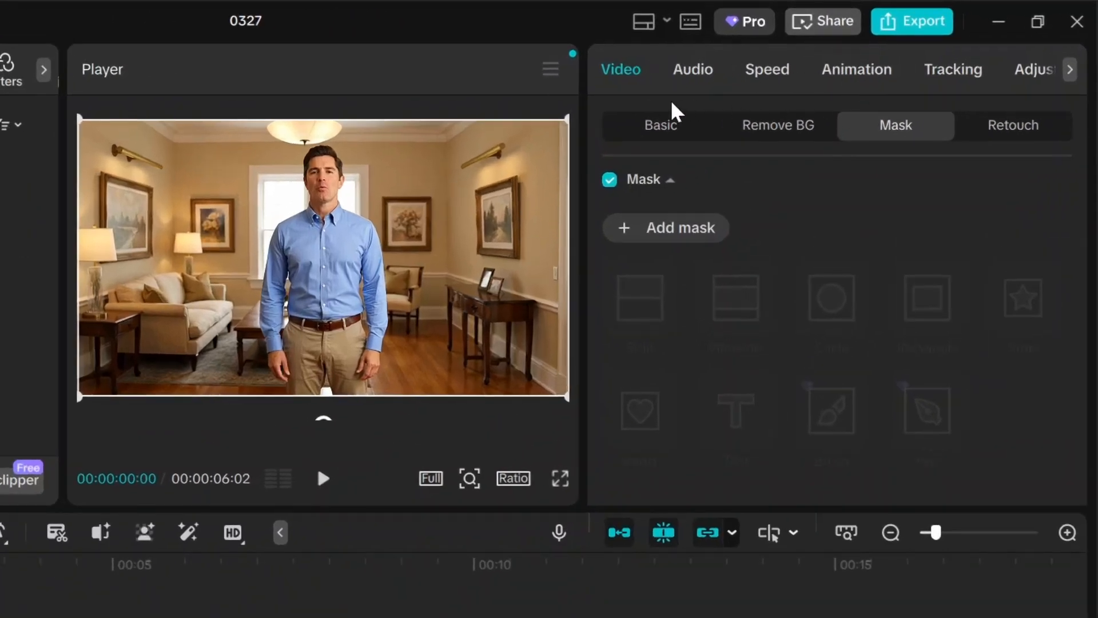
- Add a Rectangle mask to the upper clip and move it up over the man's head and upper body
{"action": "left_click", "coordinate": [915, 127]}
{"action": "left_click", "coordinate": [626, 76]}
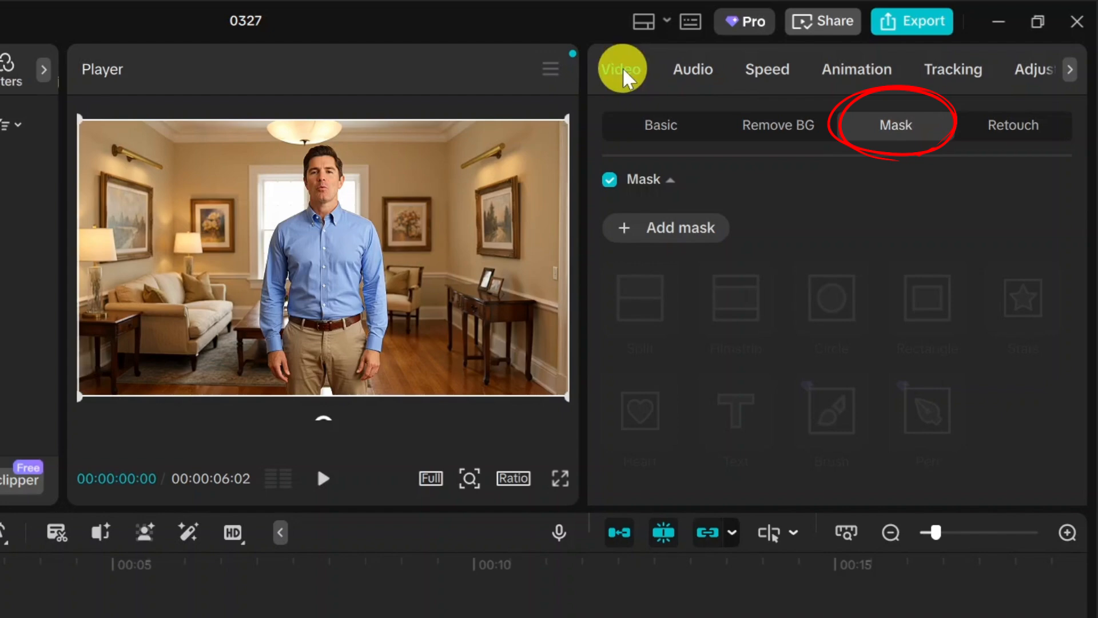
{"action": "left_click", "coordinate": [896, 126]}
{"action": "left_click", "coordinate": [687, 236]}
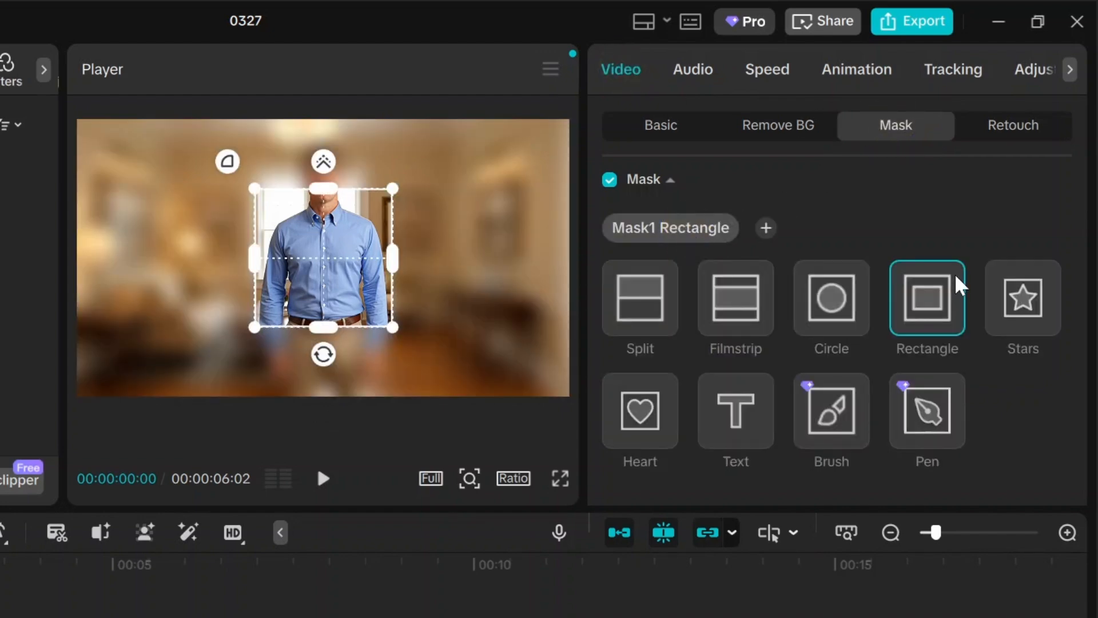
{"action": "left_click", "coordinate": [931, 300]}
{"action": "left_click_drag", "start_coordinate": [355, 248], "coordinate": [348, 193]}
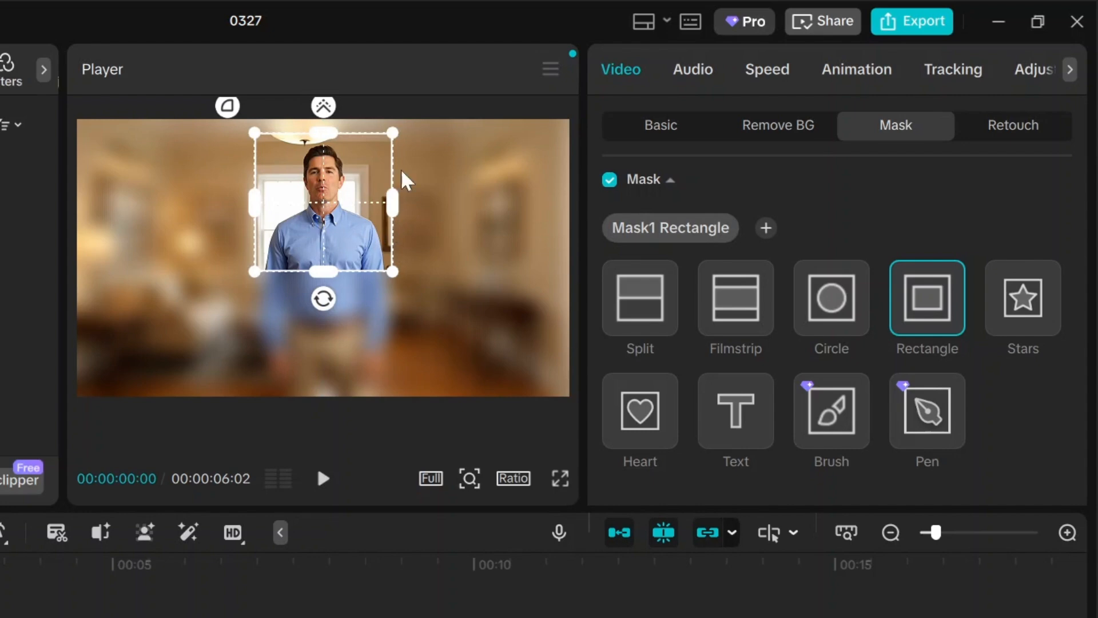
- Play the masked video to check the sharp area against the blurred surroundings
{"action": "left_click", "coordinate": [434, 280]}
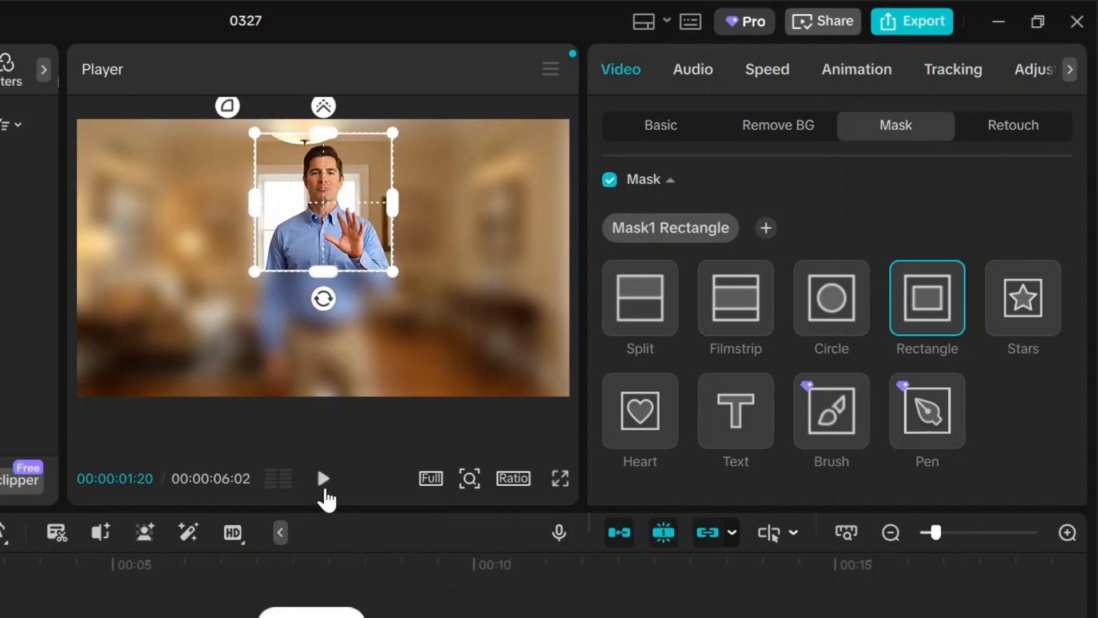
{"action": "left_click", "coordinate": [323, 480]}
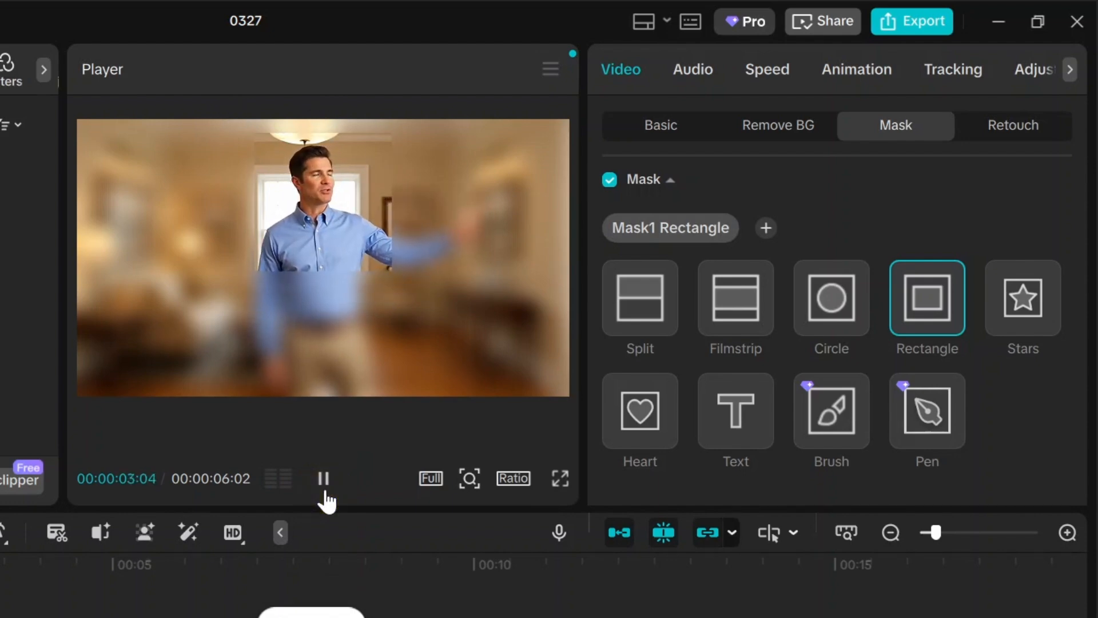
{"action": "left_click", "coordinate": [323, 482]}
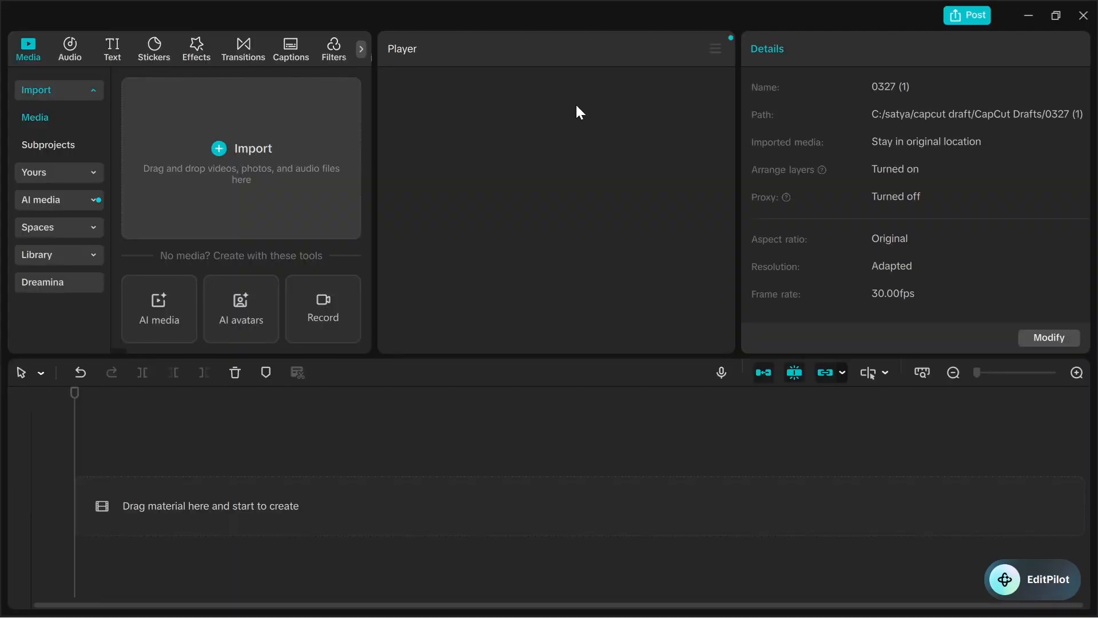
- Import the video tiger.mp4 from the capcut folder into the new project
{"action": "left_click", "coordinate": [290, 147]}
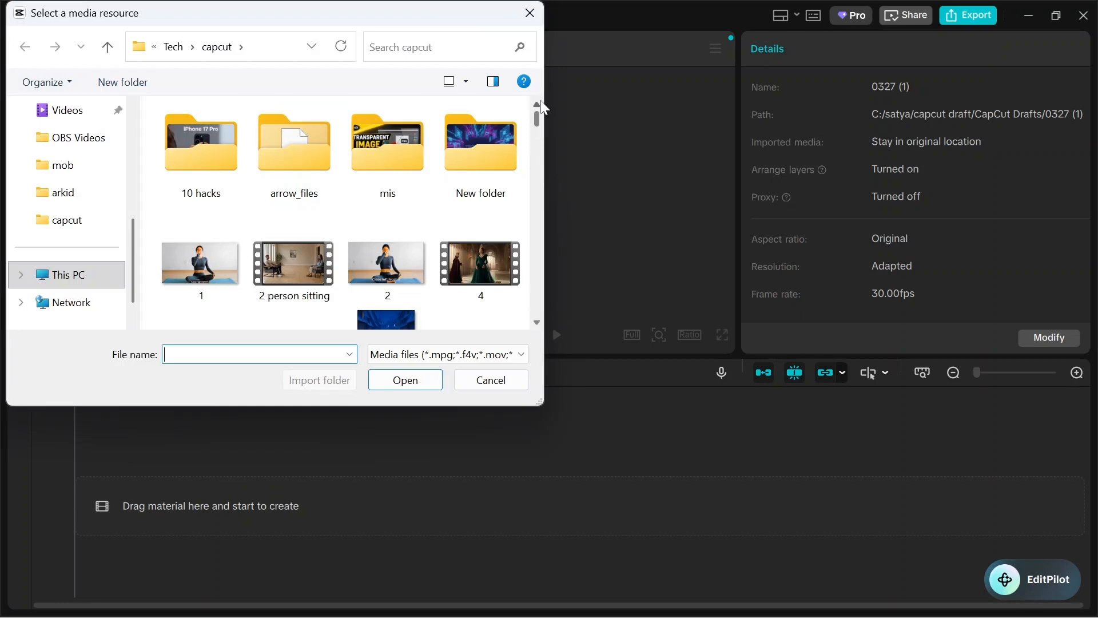
{"action": "scroll", "coordinate": [540, 123], "scroll_direction": "down", "scroll_amount": 1}
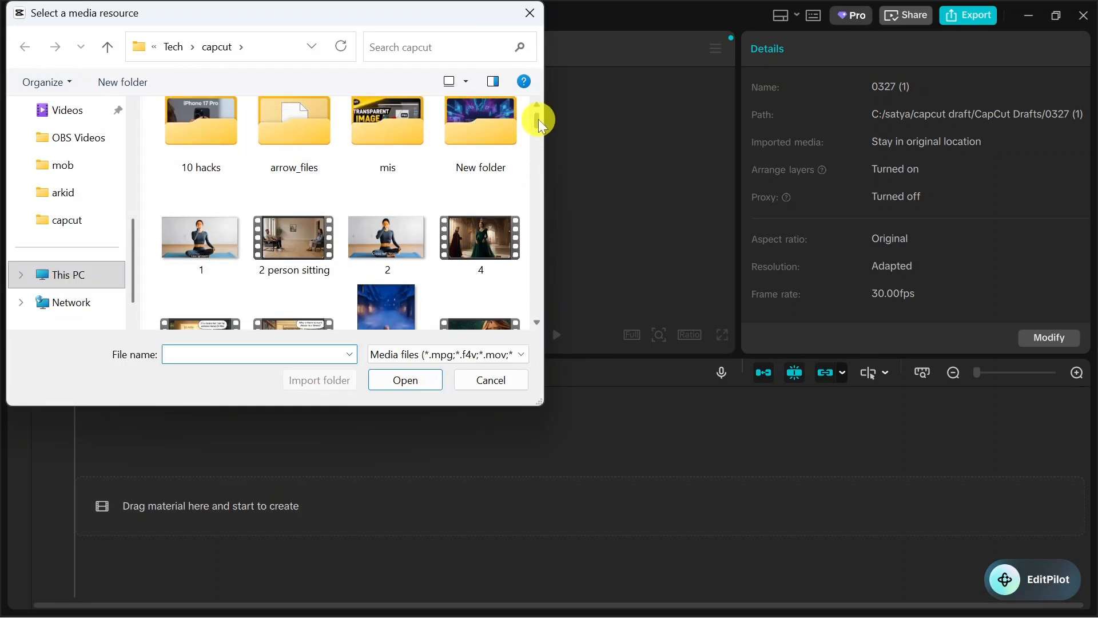
{"action": "left_click", "coordinate": [326, 246]}
{"action": "key", "text": "t"}
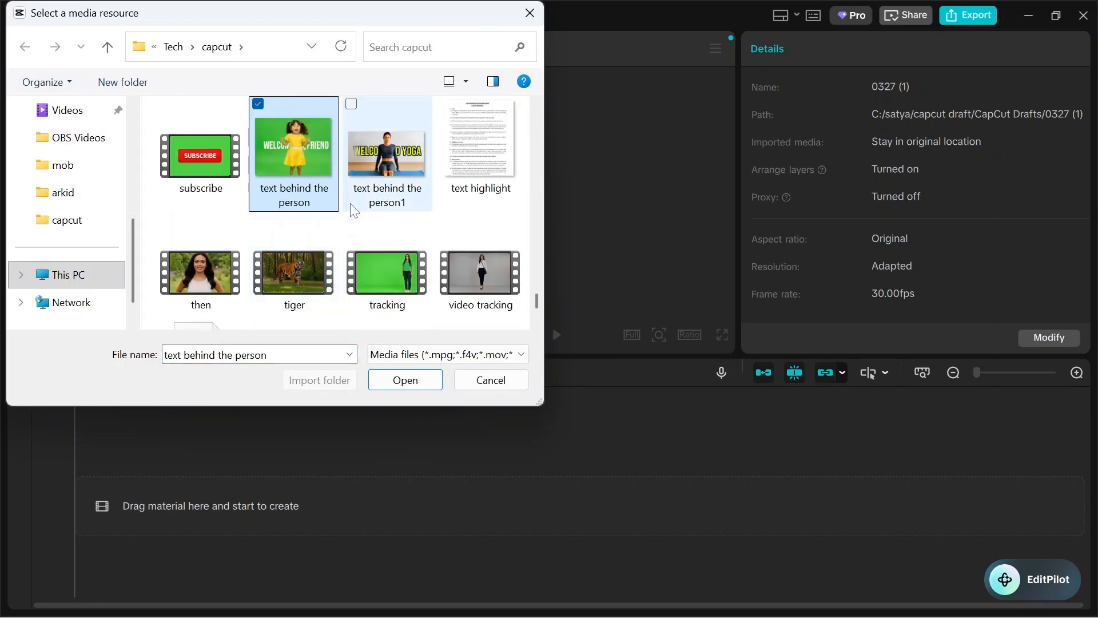
{"action": "double_click", "coordinate": [294, 277]}
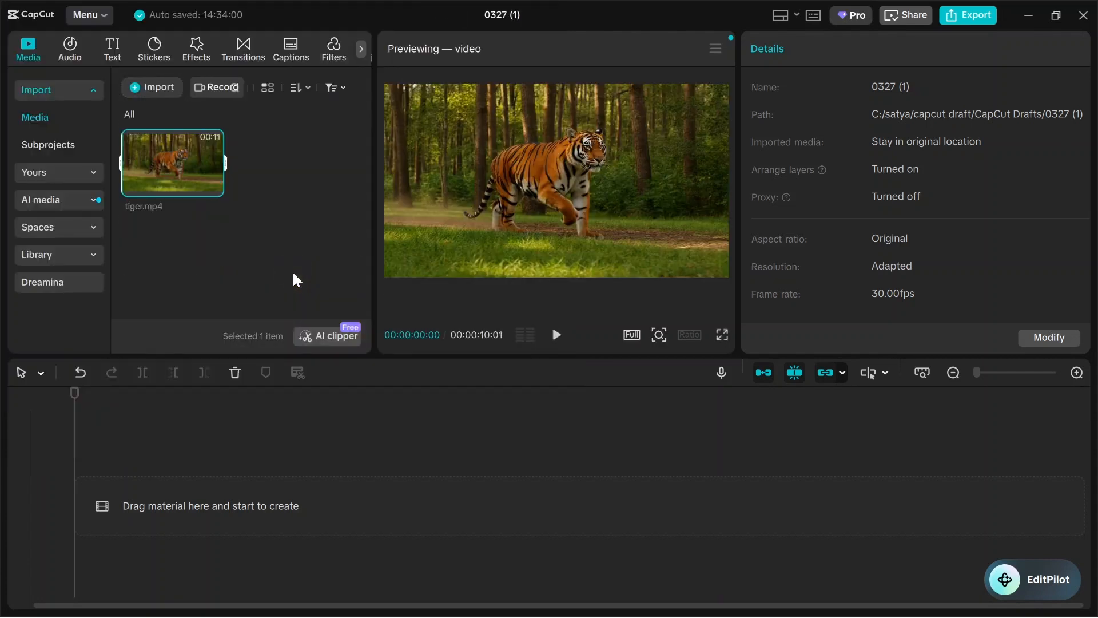
- Place tiger.mp4 at the timeline's start, mute its track and select the clip
{"action": "left_click_drag", "start_coordinate": [189, 169], "coordinate": [155, 503]}
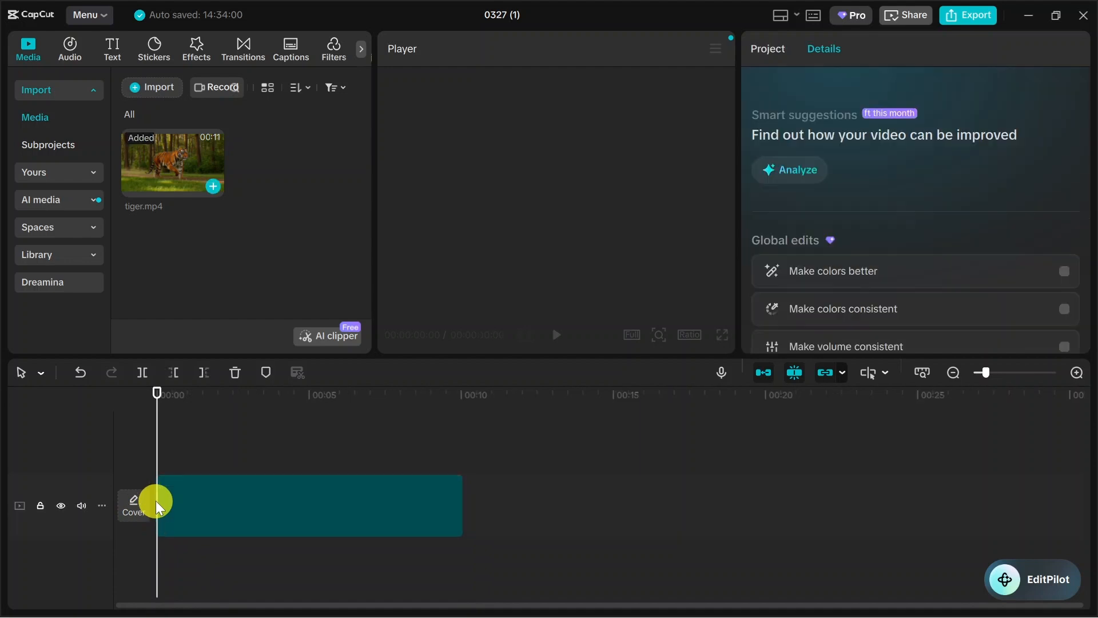
{"action": "left_click", "coordinate": [82, 506]}
{"action": "left_click", "coordinate": [252, 498]}
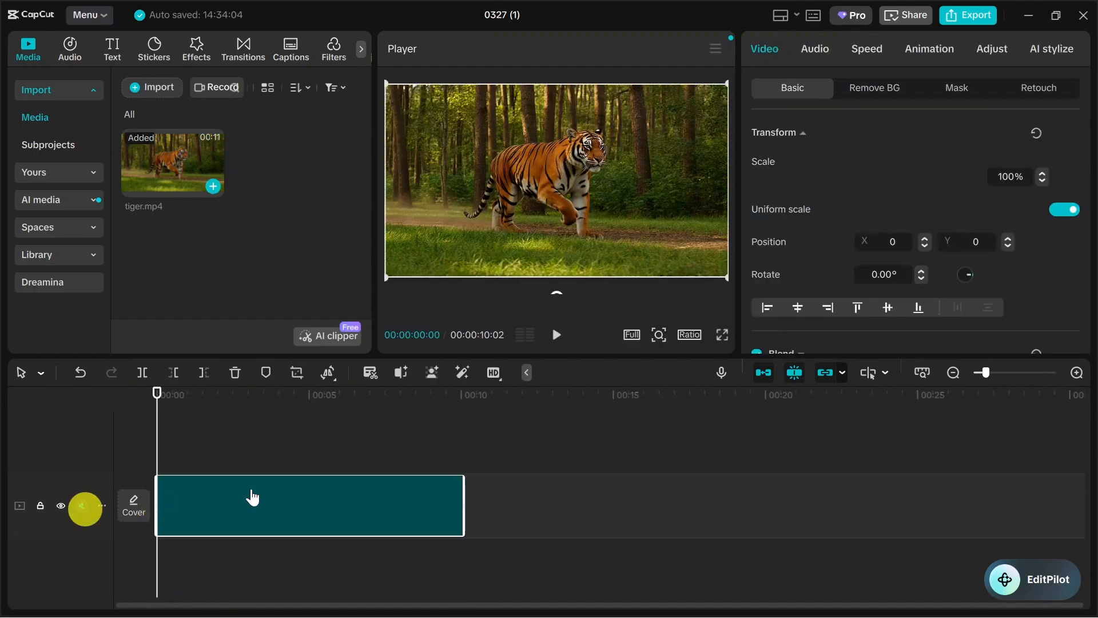
- Play the tiger clip to 00:00:07:02, where the tiger leaps, and insert a freeze frame there
{"action": "left_click", "coordinate": [559, 338]}
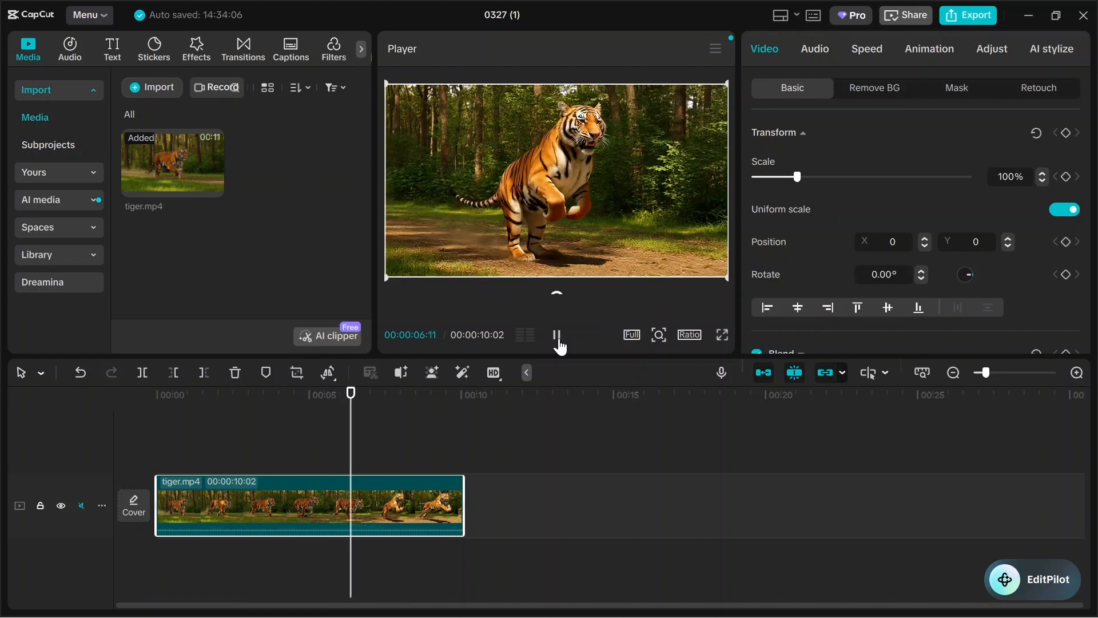
{"action": "left_click", "coordinate": [558, 340]}
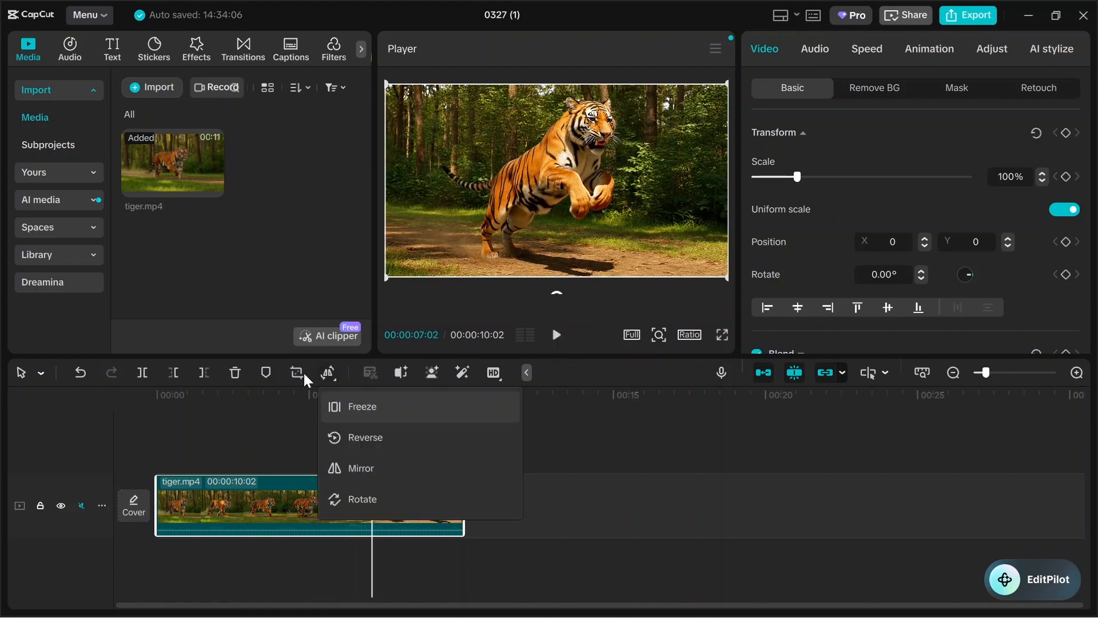
{"action": "mouse_move", "coordinate": [328, 373]}
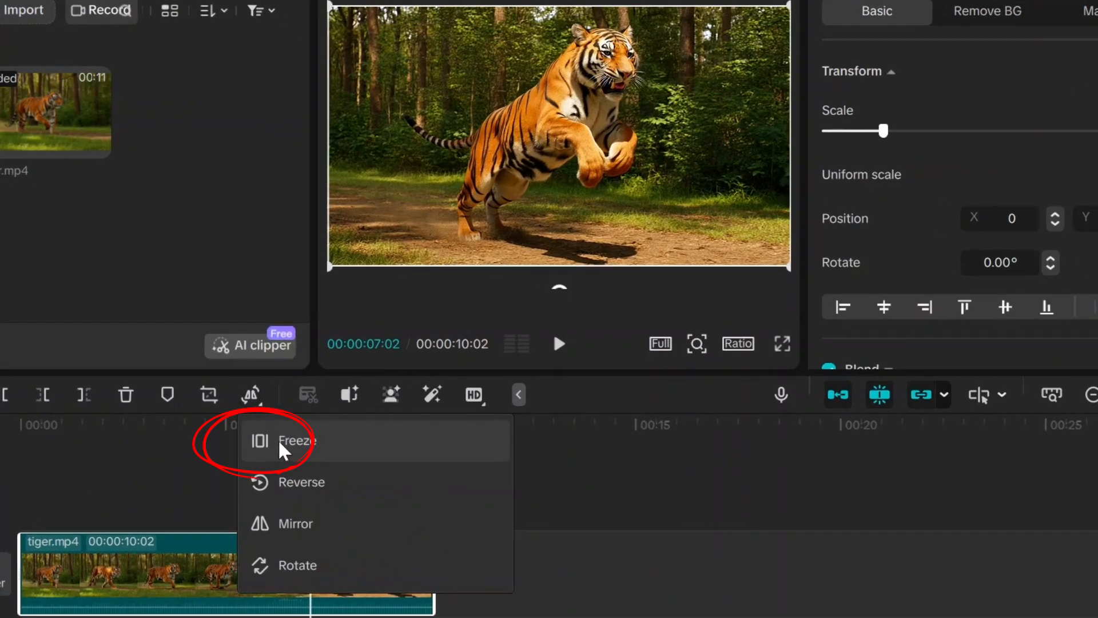
{"action": "left_click", "coordinate": [280, 447]}
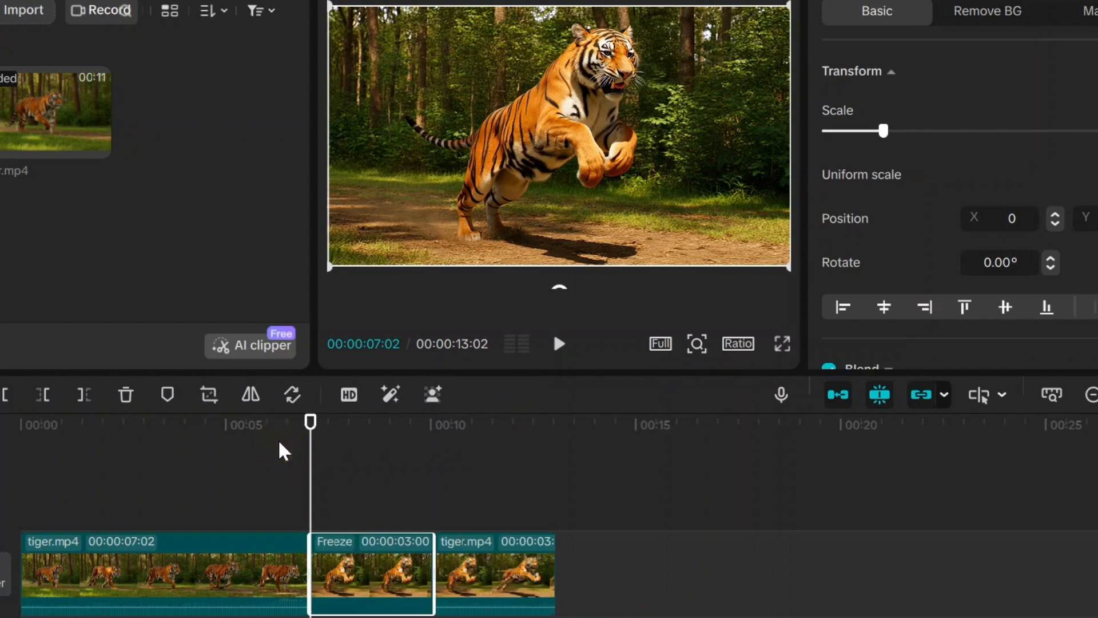
- Inspect the freeze segment and its neighbouring clips, and play from 00:00:05:07 past the freeze to check the pause
{"action": "left_click", "coordinate": [365, 576]}
{"action": "left_click", "coordinate": [384, 564]}
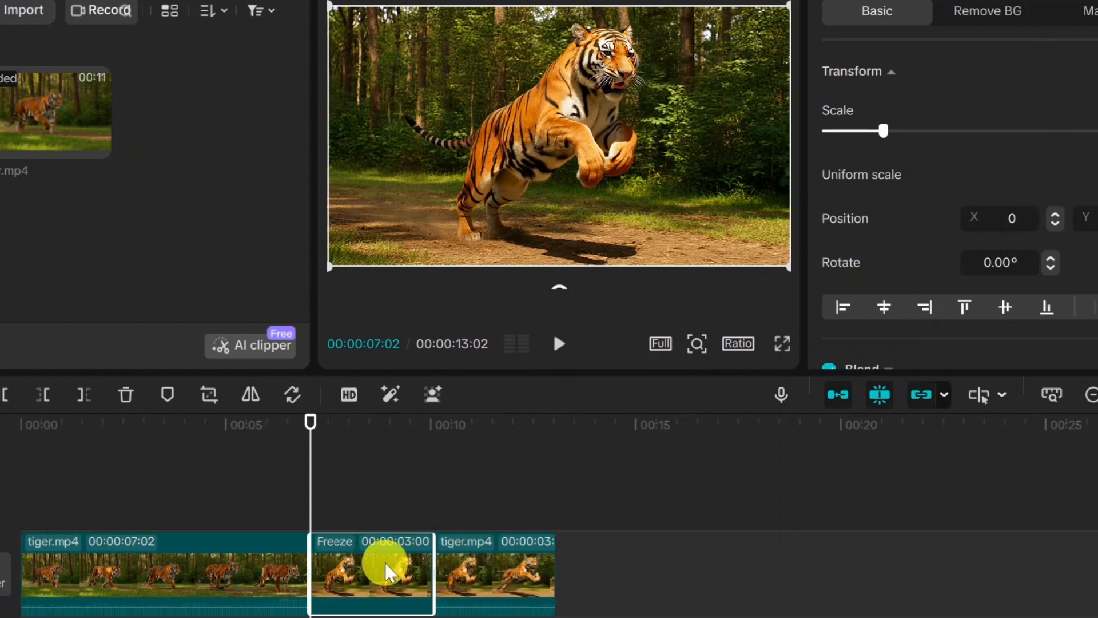
{"action": "left_click", "coordinate": [215, 568]}
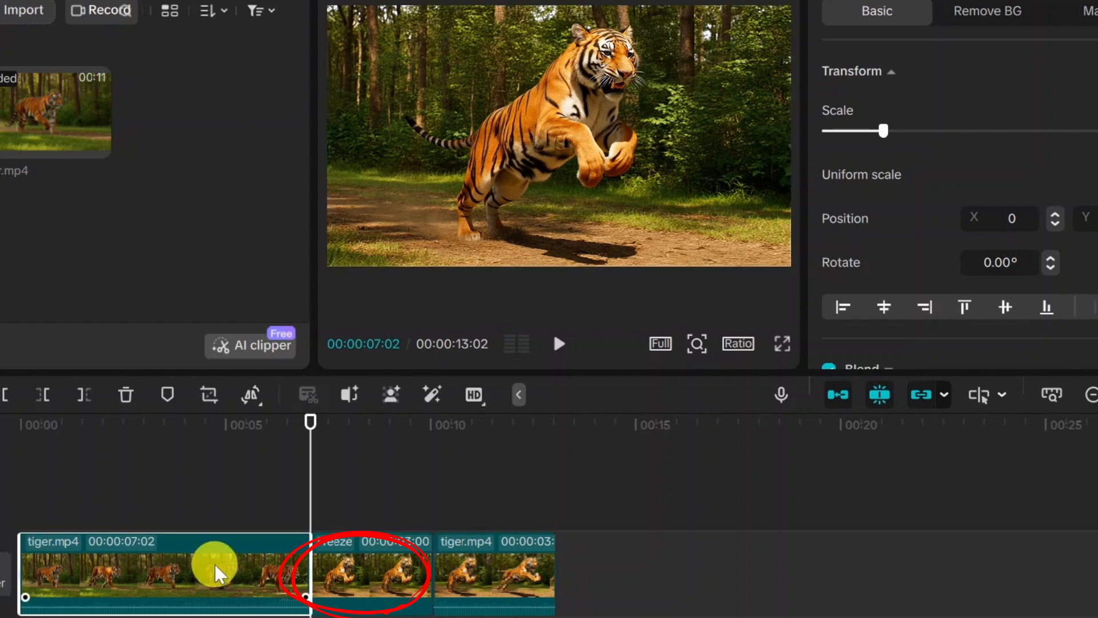
{"action": "left_click", "coordinate": [470, 568]}
{"action": "left_click", "coordinate": [380, 561]}
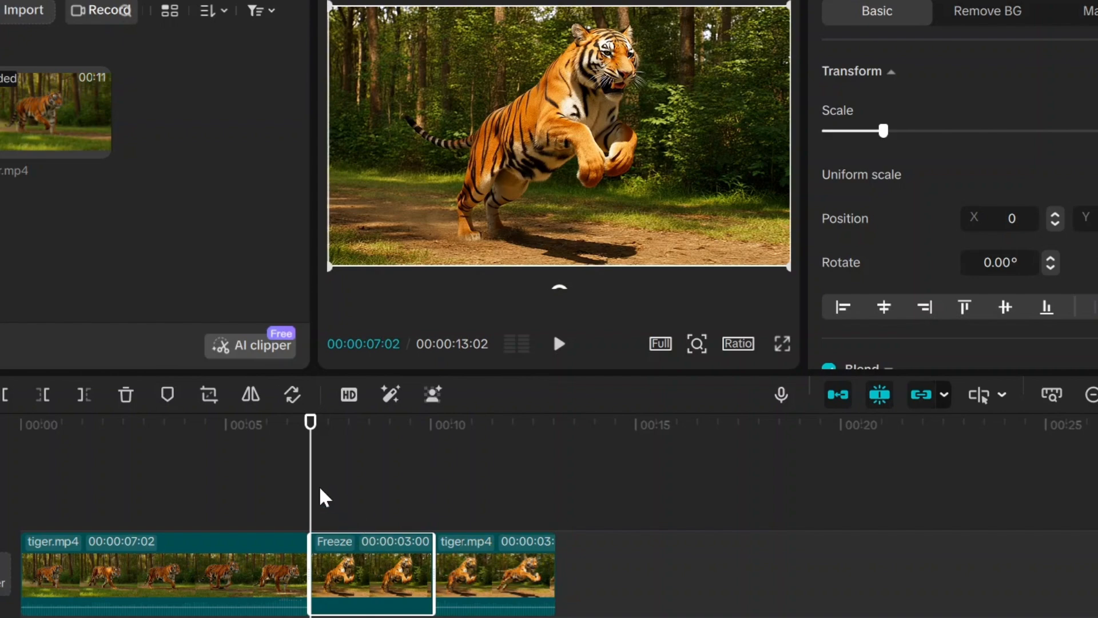
{"action": "left_click", "coordinate": [235, 483]}
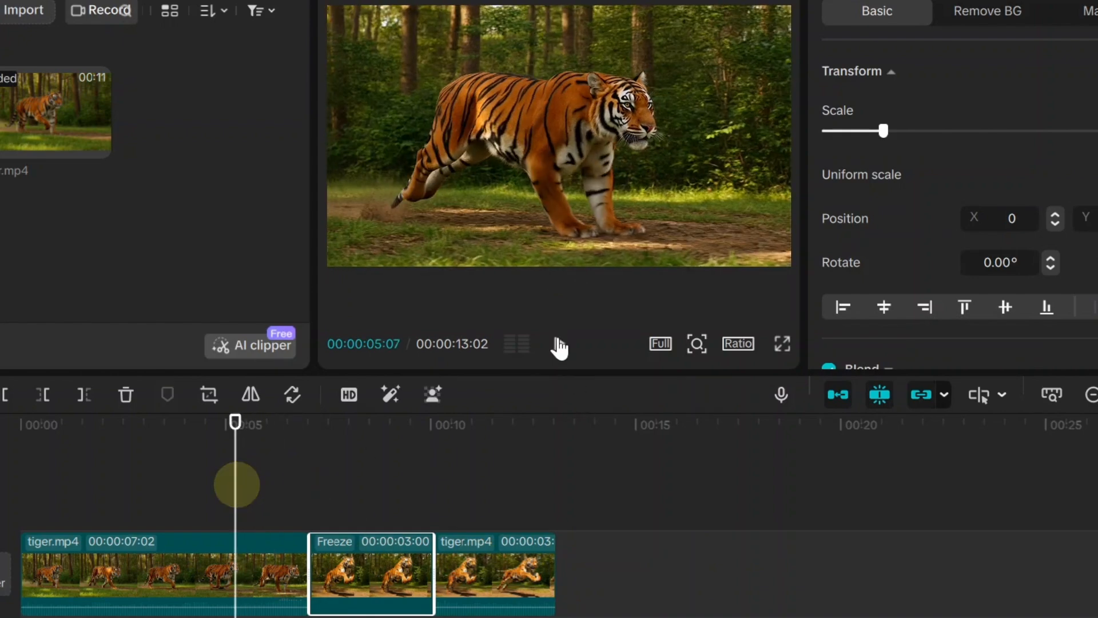
{"action": "left_click", "coordinate": [558, 344]}
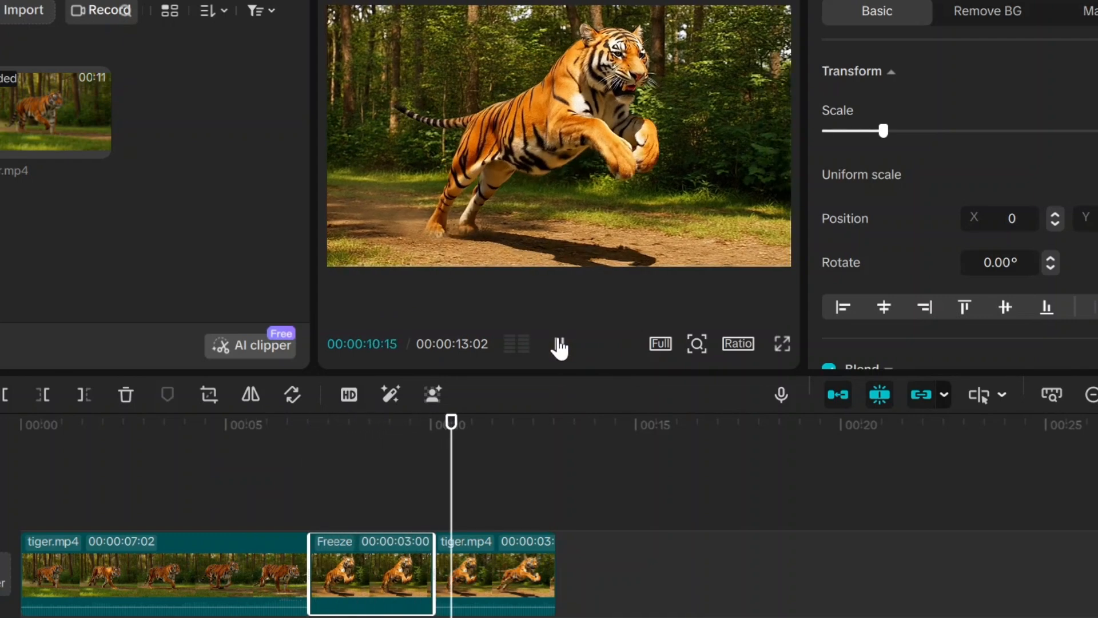
{"action": "left_click", "coordinate": [560, 345]}
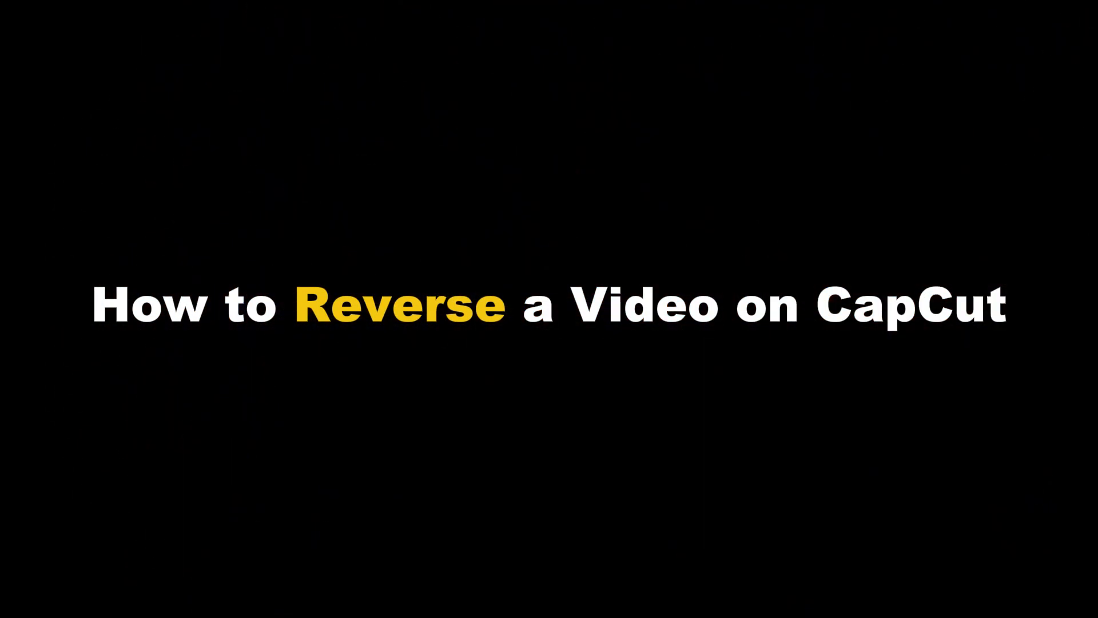
- Reverse the whole tiger.mp4 clip and play it to check the backward motion
{"action": "left_click", "coordinate": [118, 466]}
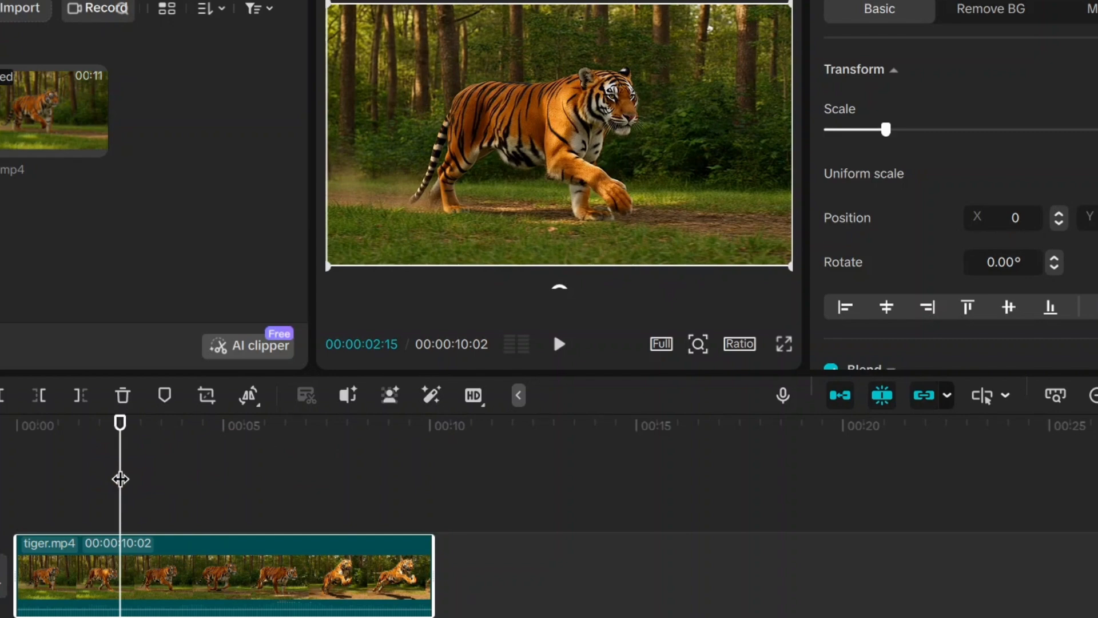
{"action": "left_click", "coordinate": [250, 398]}
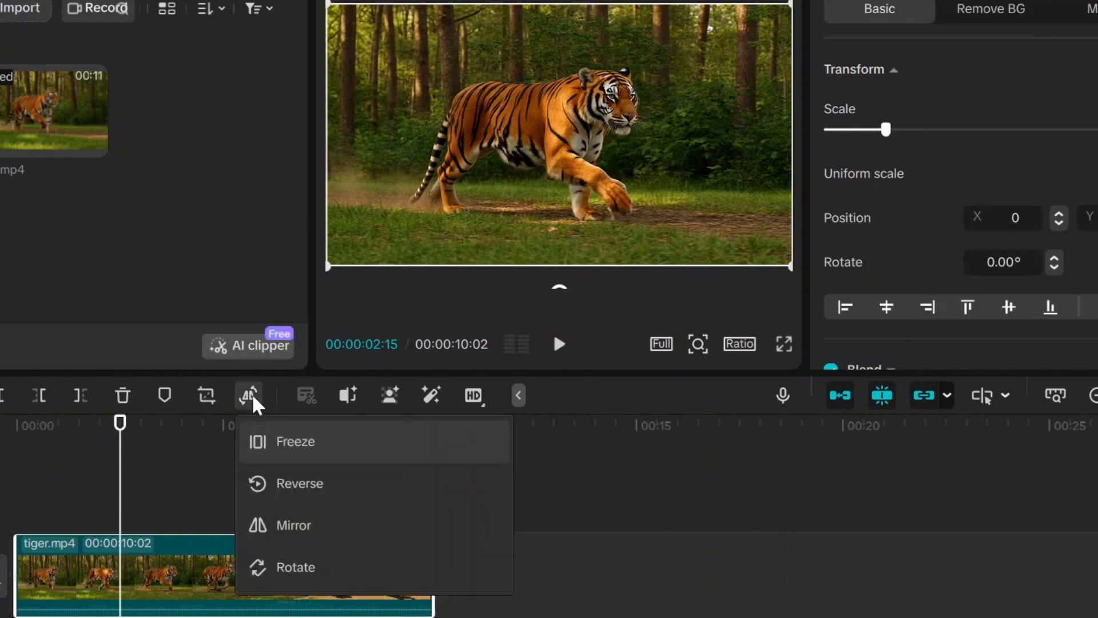
{"action": "left_click", "coordinate": [300, 485]}
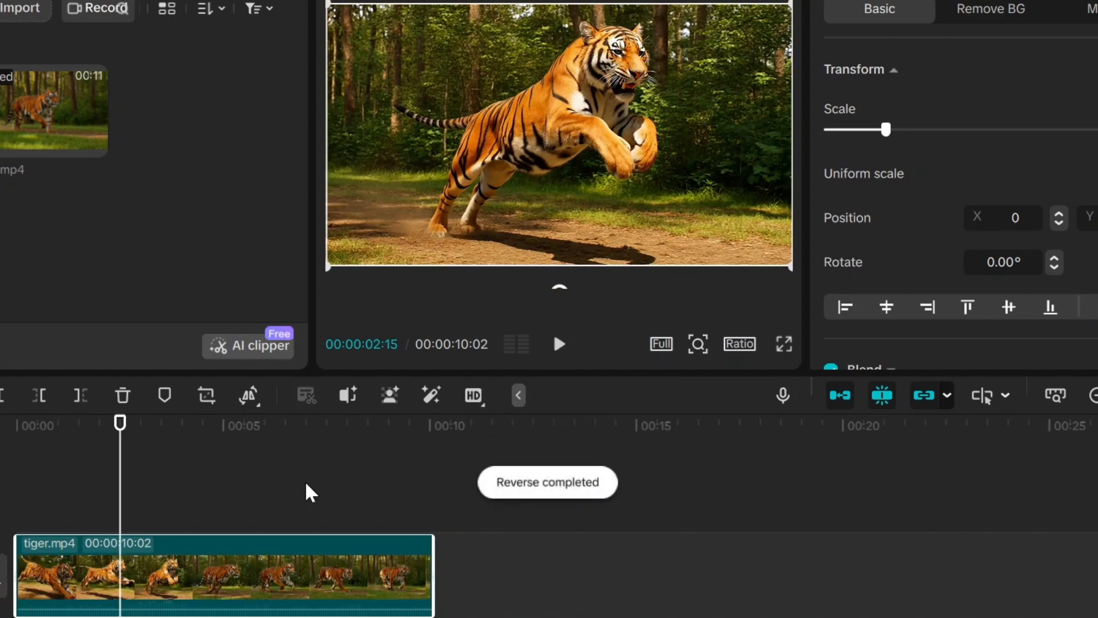
{"action": "left_click", "coordinate": [560, 345]}
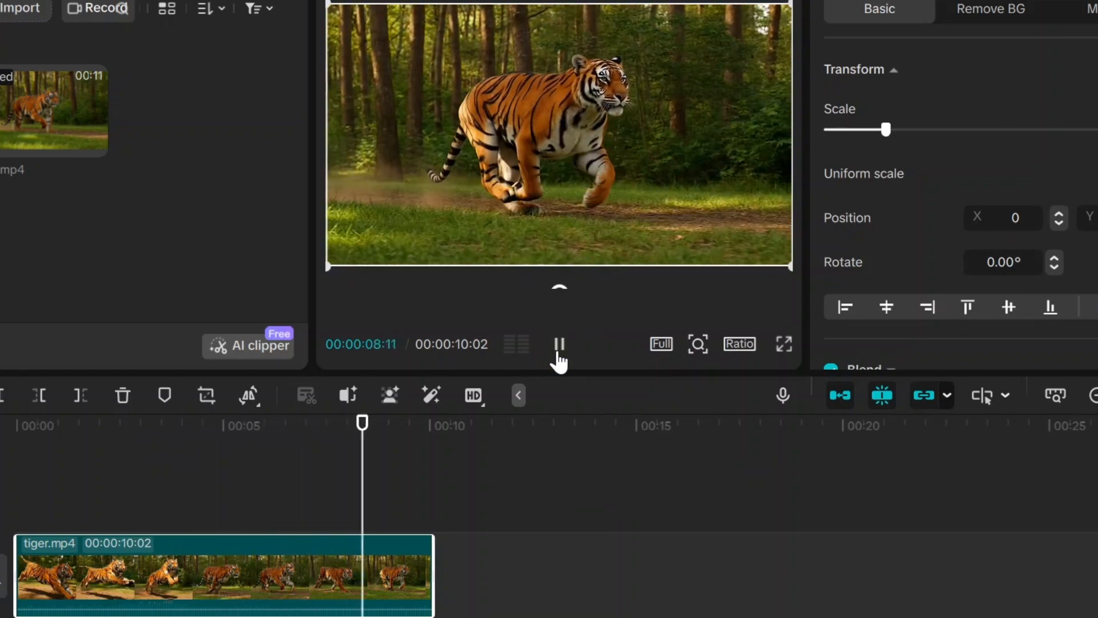
{"action": "left_click", "coordinate": [559, 345]}
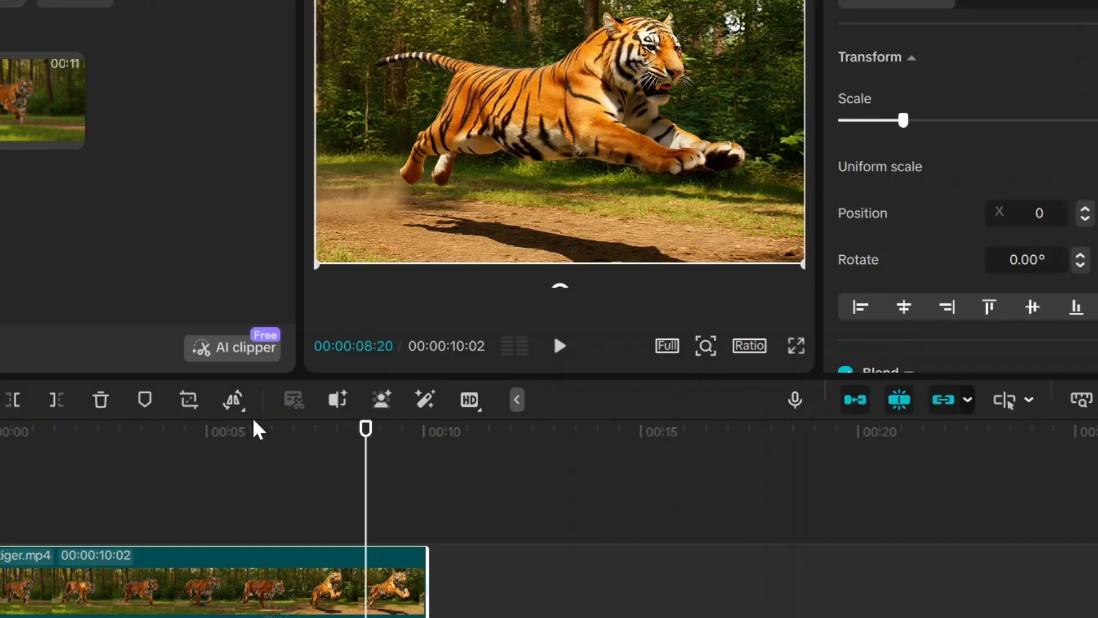
- Mirror the tiger clip horizontally and play it to the end, then from 00:00:00:23, to check the flipped direction
{"action": "left_click", "coordinate": [235, 405]}
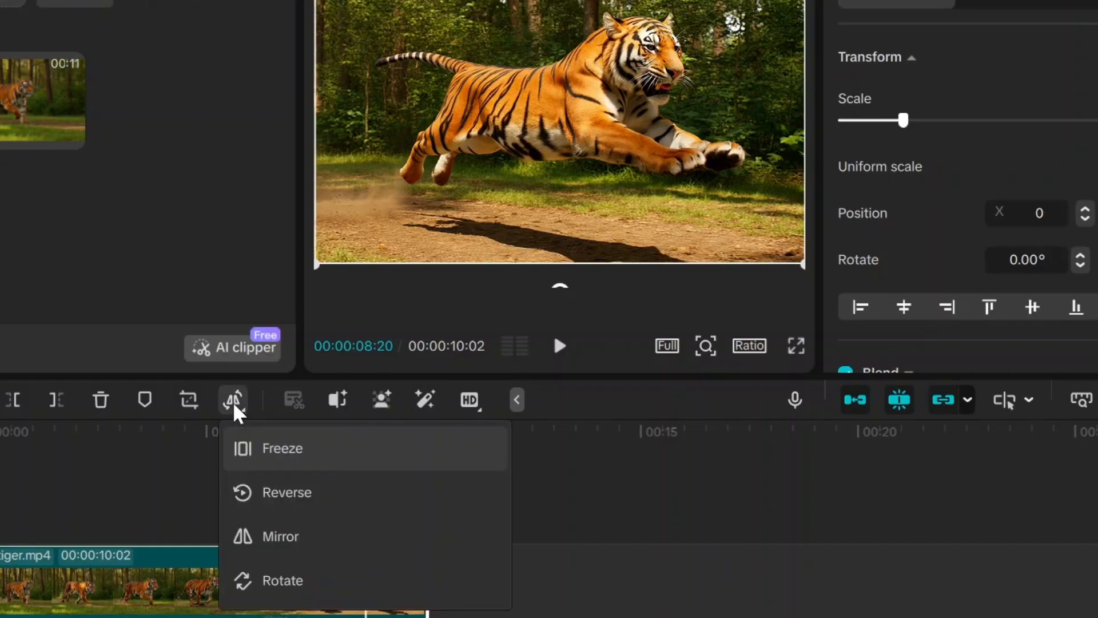
{"action": "left_click", "coordinate": [299, 539]}
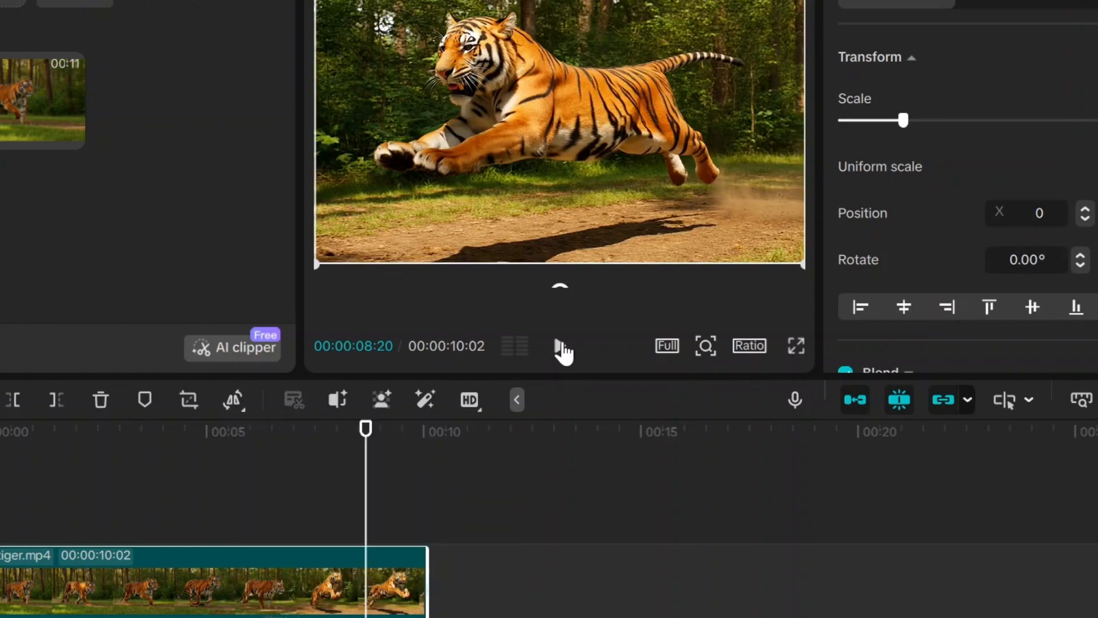
{"action": "left_click", "coordinate": [562, 345]}
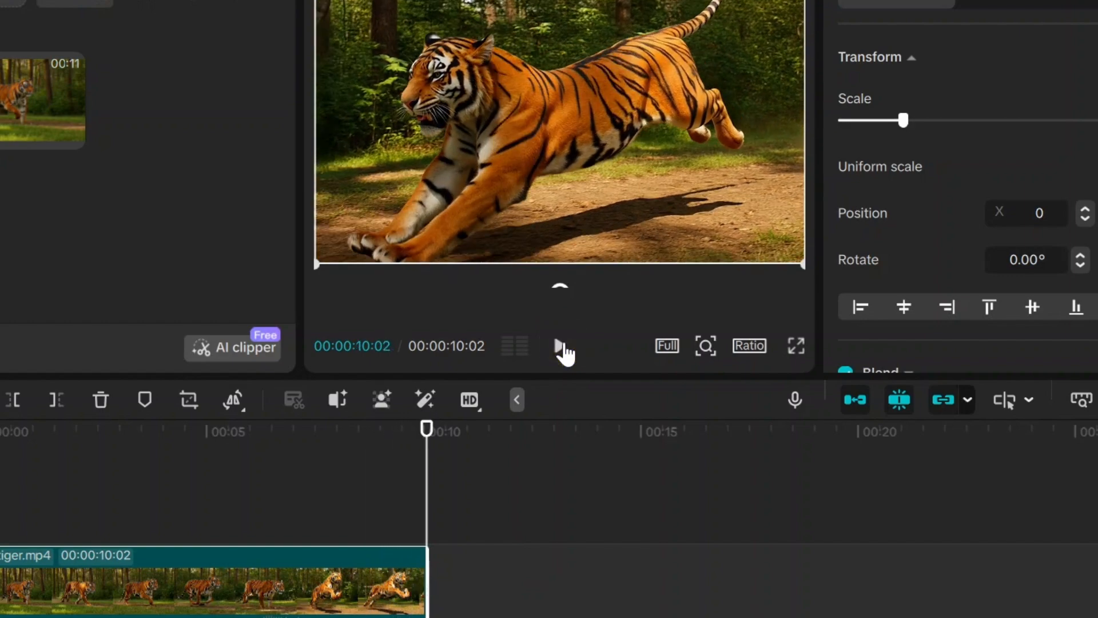
{"action": "left_click_drag", "start_coordinate": [431, 479], "coordinate": [23, 477]}
{"action": "left_click", "coordinate": [561, 346]}
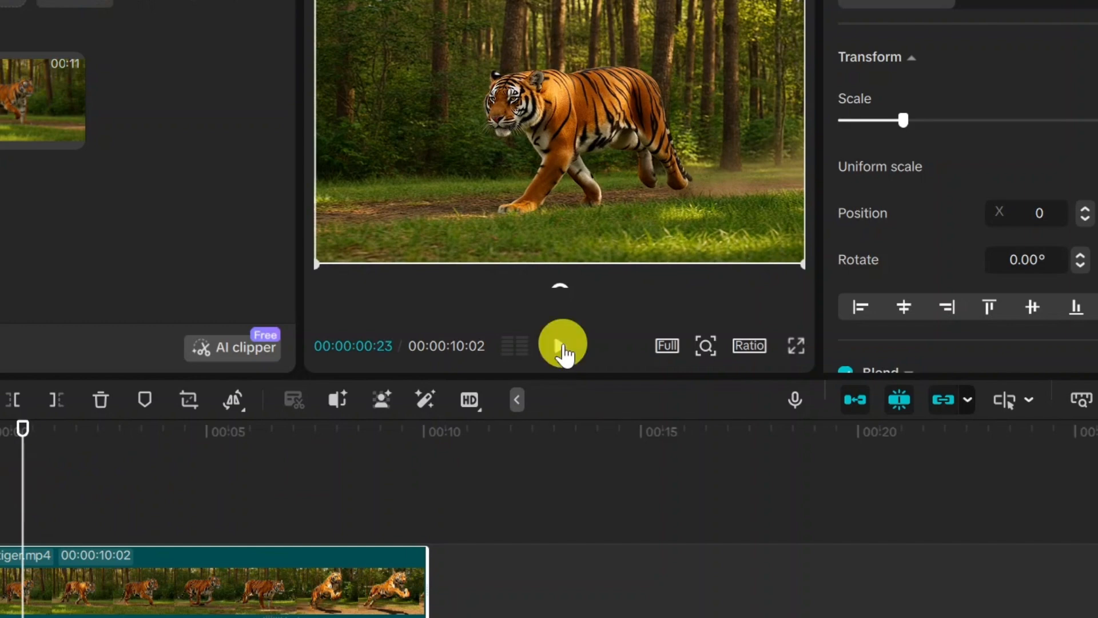
{"action": "left_click", "coordinate": [561, 345]}
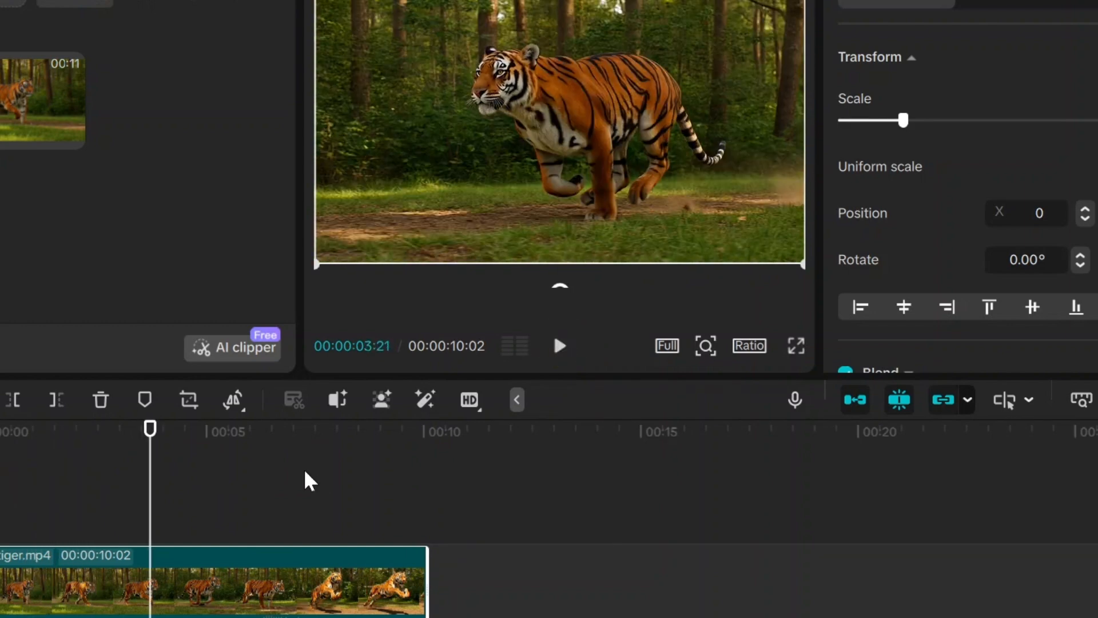
- Mirror the tiger clip again to restore its original direction and play it to check
{"action": "left_click", "coordinate": [235, 403]}
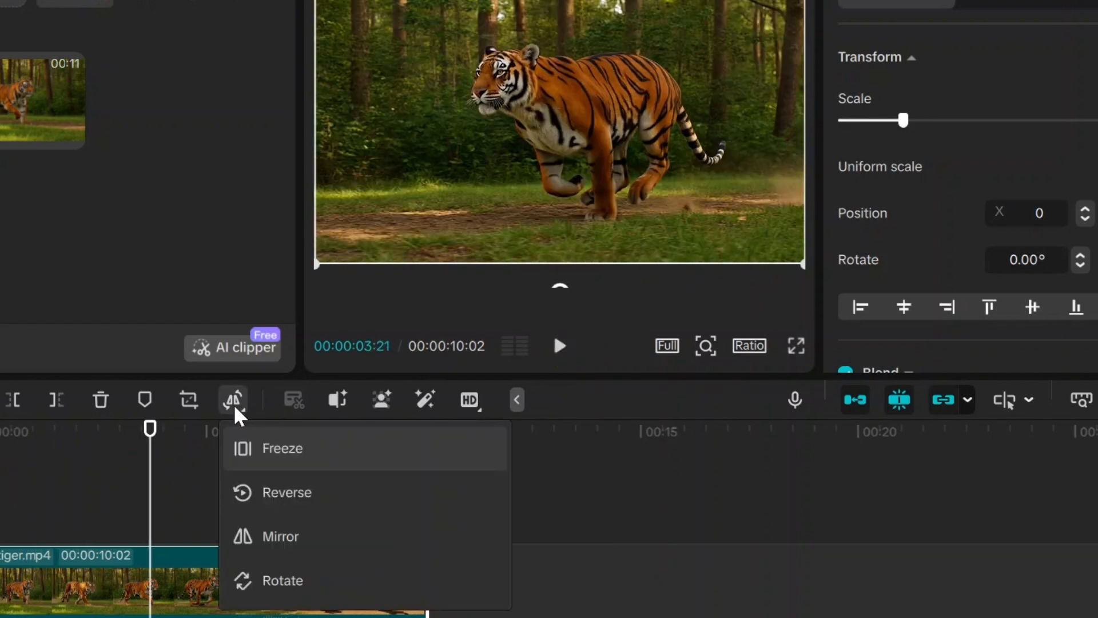
{"action": "left_click", "coordinate": [297, 538]}
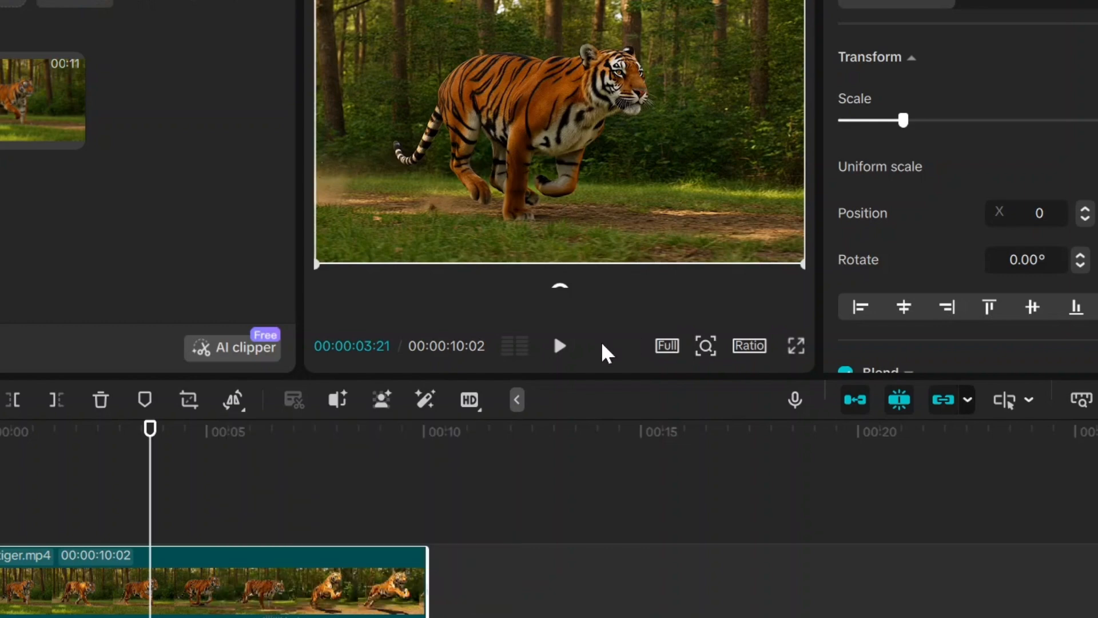
{"action": "left_click", "coordinate": [560, 347]}
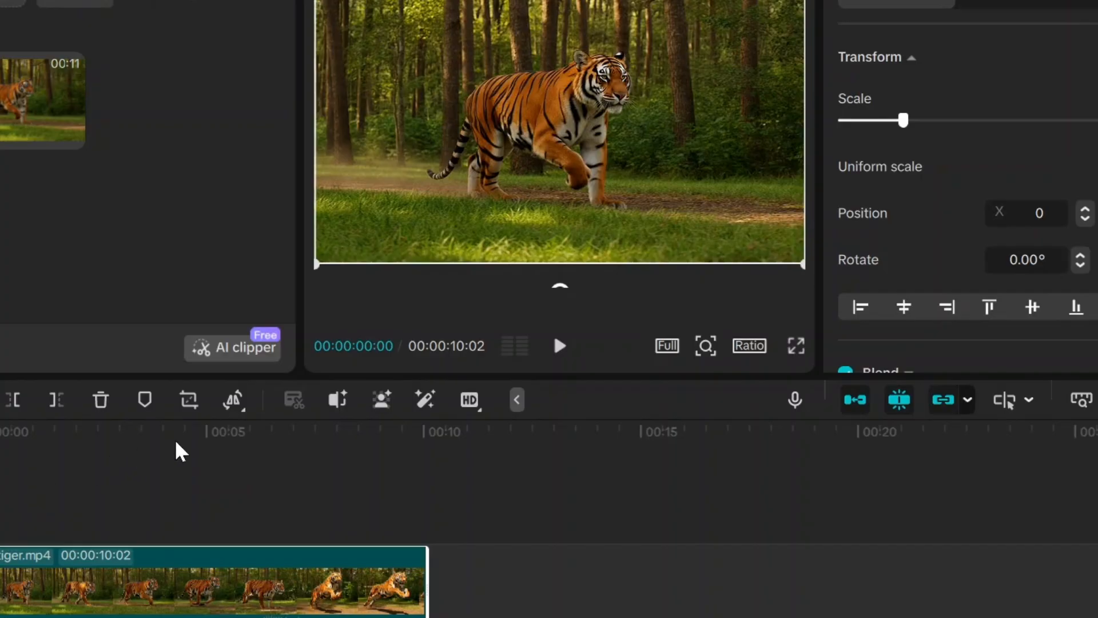
- Rotate the tiger clip by 90° and play it to check the orientation
{"action": "left_click", "coordinate": [236, 408]}
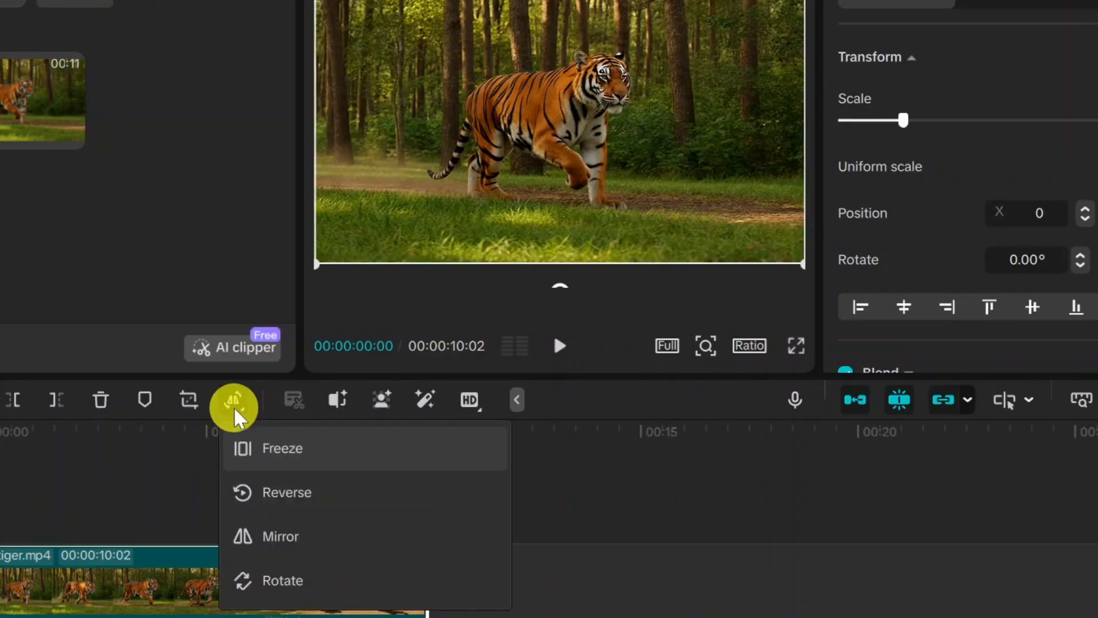
{"action": "left_click", "coordinate": [295, 582]}
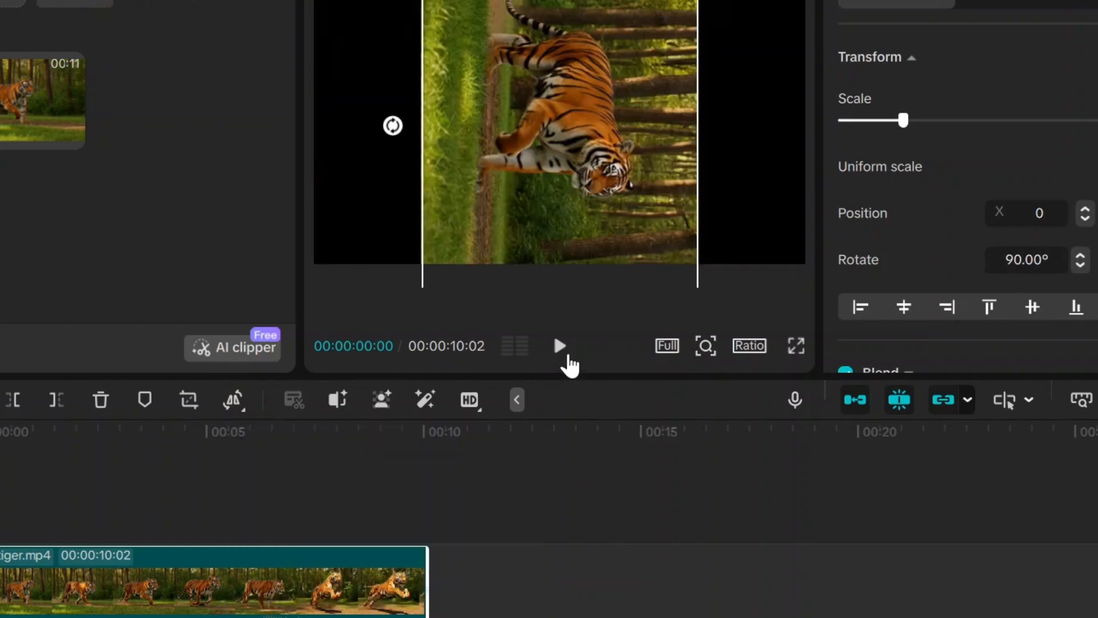
{"action": "left_click", "coordinate": [560, 346]}
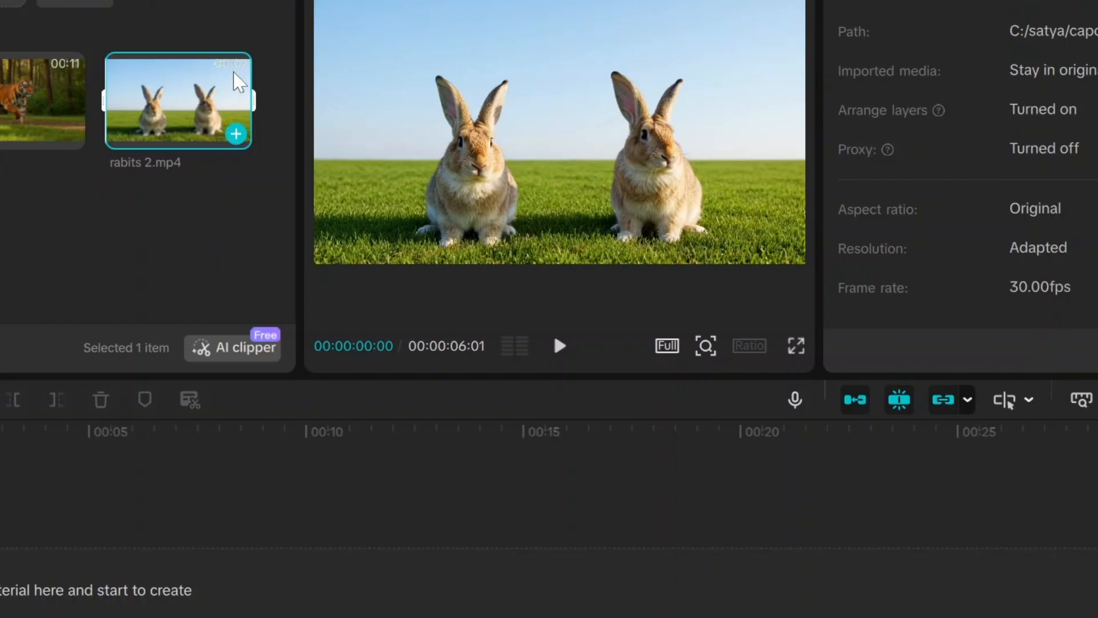
- Place rabits 2.mp4 at the start of the empty timeline and select the clip
{"action": "left_click_drag", "start_coordinate": [200, 118], "coordinate": [7, 595]}
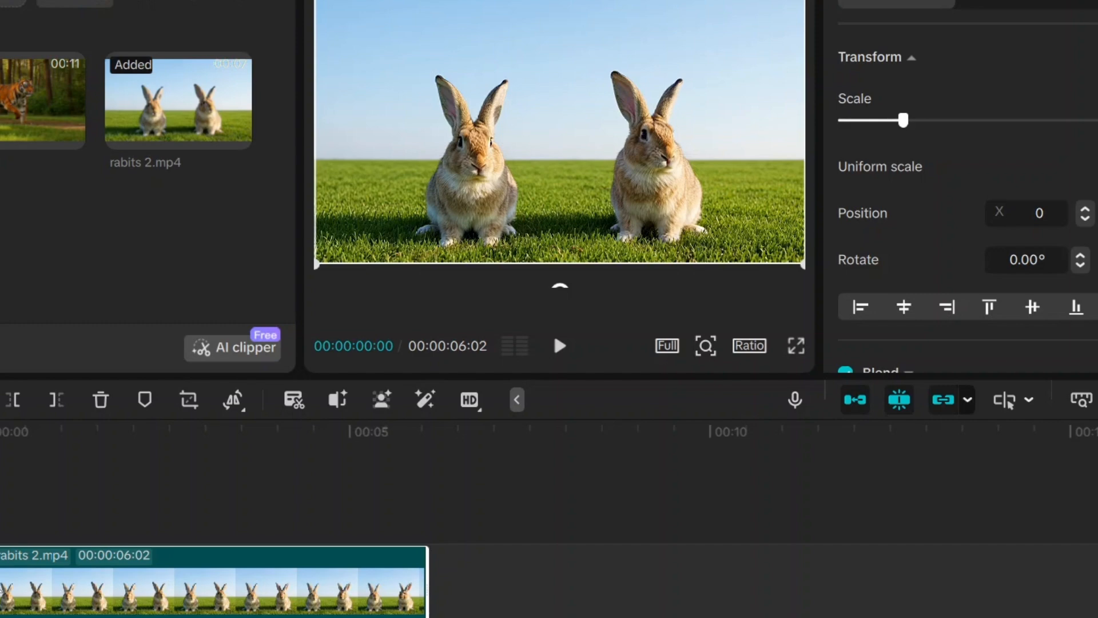
{"action": "left_click", "coordinate": [169, 571]}
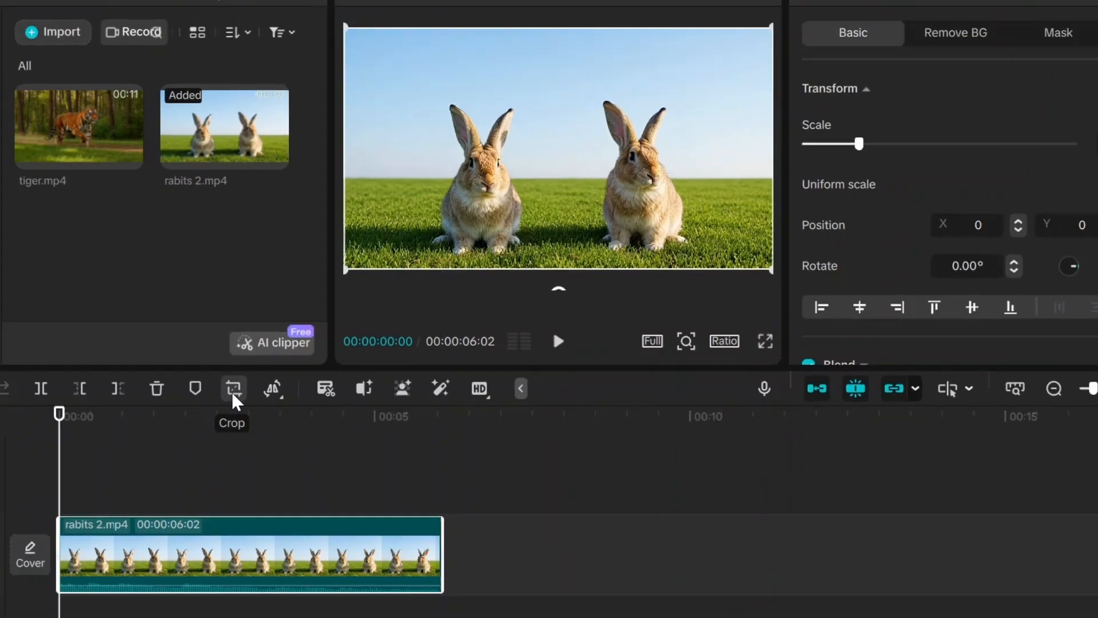
- Crop the rabbit clip to only the right-hand rabbit and move it to position X 1010, filling the frame's right half
{"action": "left_click", "coordinate": [233, 389]}
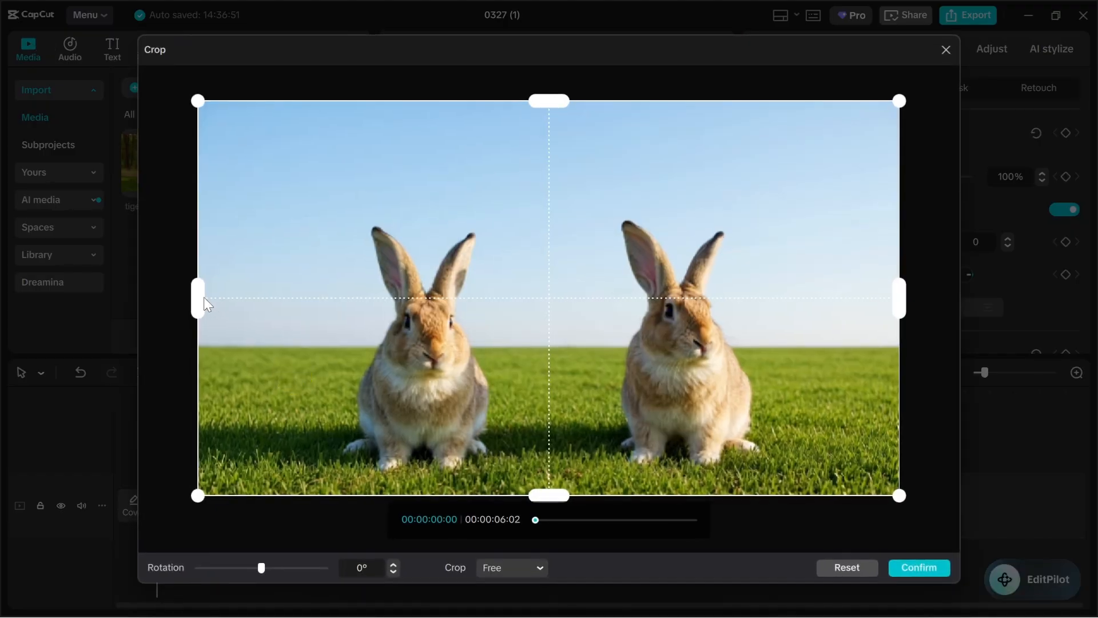
{"action": "left_click_drag", "start_coordinate": [201, 298], "coordinate": [562, 312]}
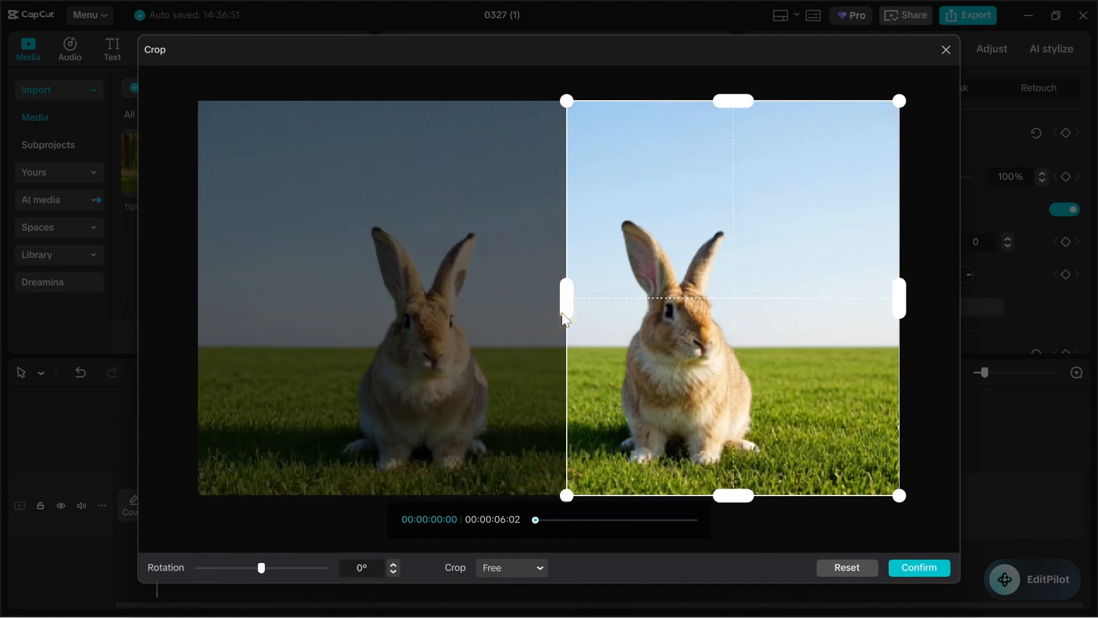
{"action": "left_click", "coordinate": [914, 573]}
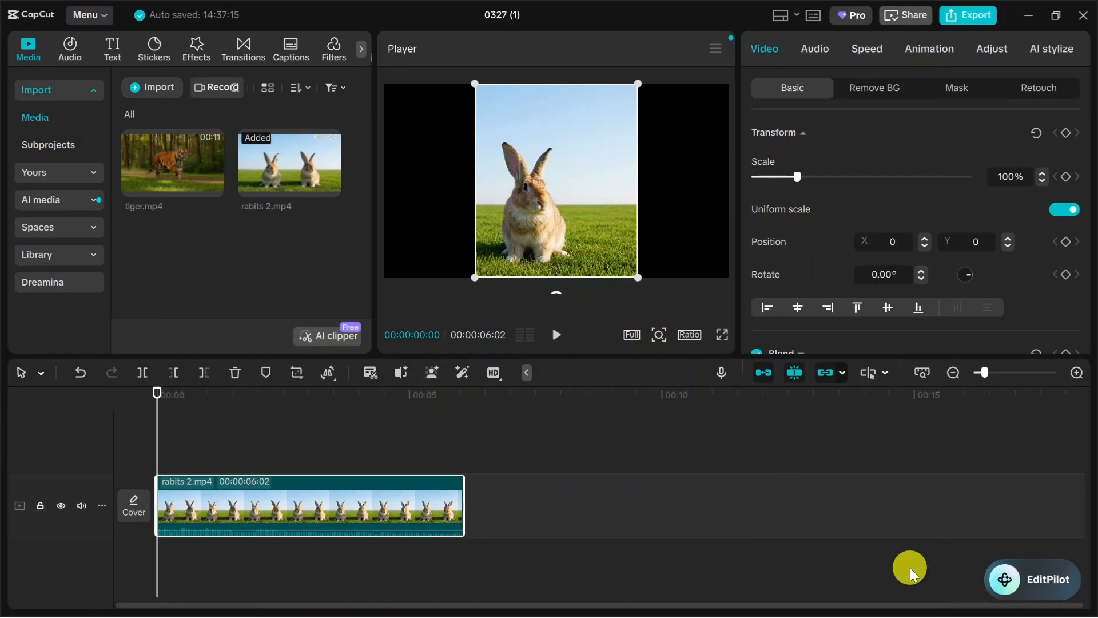
{"action": "left_click_drag", "start_coordinate": [572, 152], "coordinate": [665, 157]}
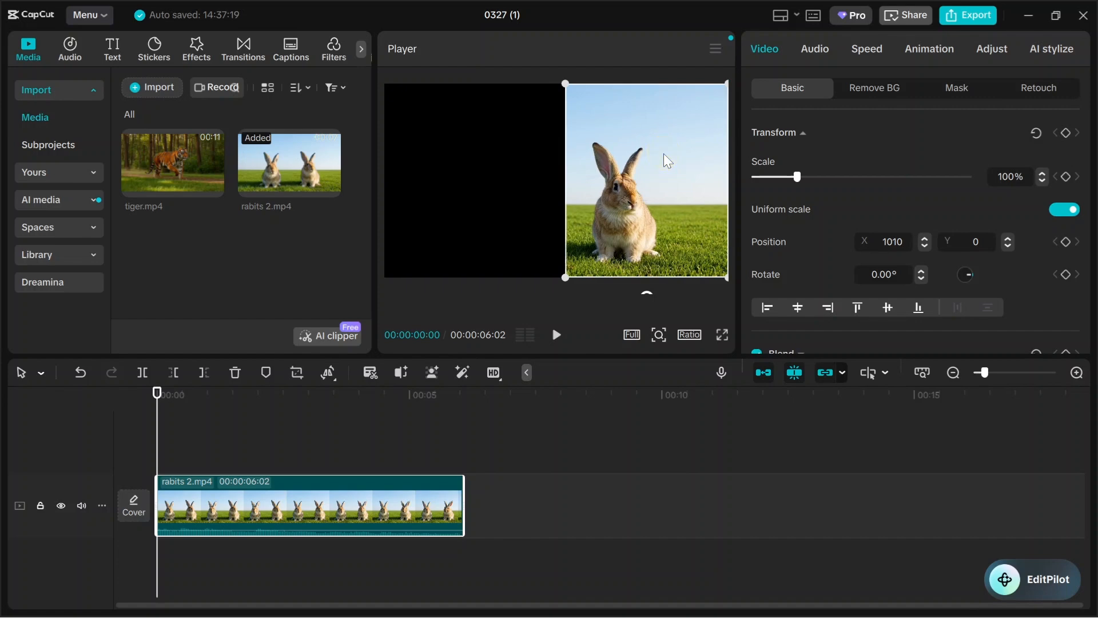
- Add tiger.mp4 to the timeline and stack it on a track above the rabbit clip, starting at 00:00
{"action": "left_click", "coordinate": [214, 186]}
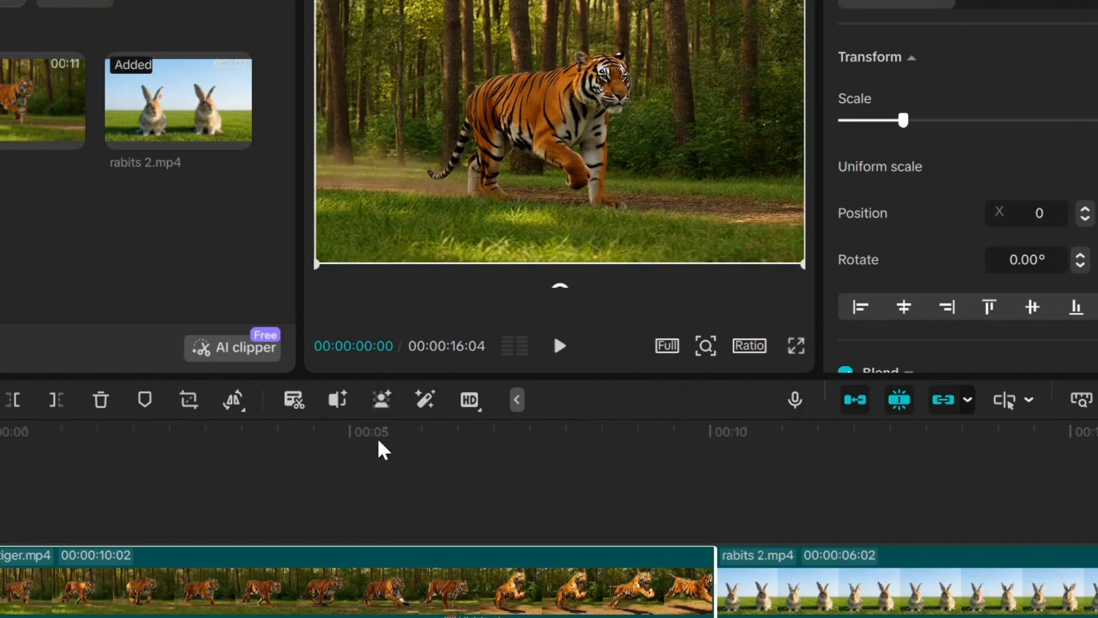
{"action": "left_click_drag", "start_coordinate": [421, 596], "coordinate": [420, 508]}
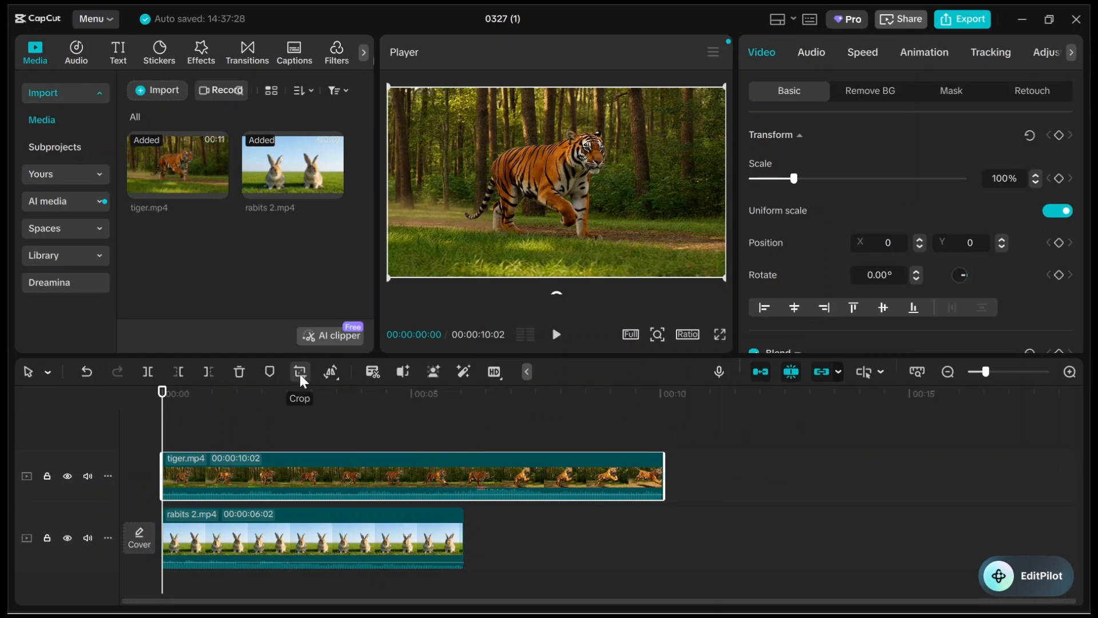
- Crop away the tiger clip's right side just past the tiger's head, shift it to position X -1134, and play the split screen
{"action": "left_click", "coordinate": [302, 379]}
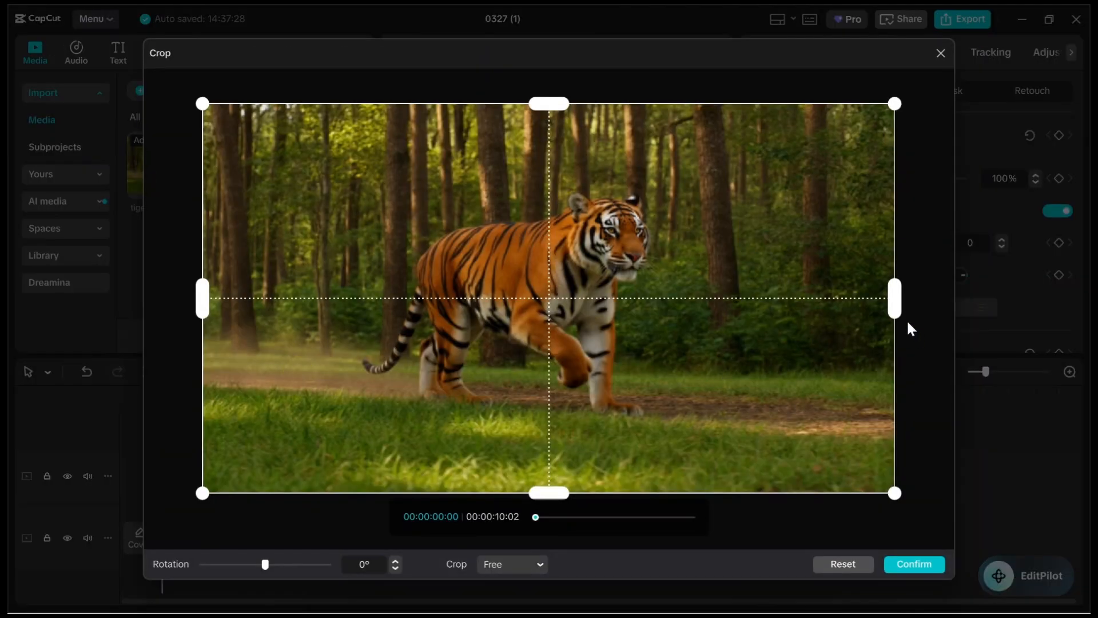
{"action": "left_click_drag", "start_coordinate": [896, 309], "coordinate": [647, 328]}
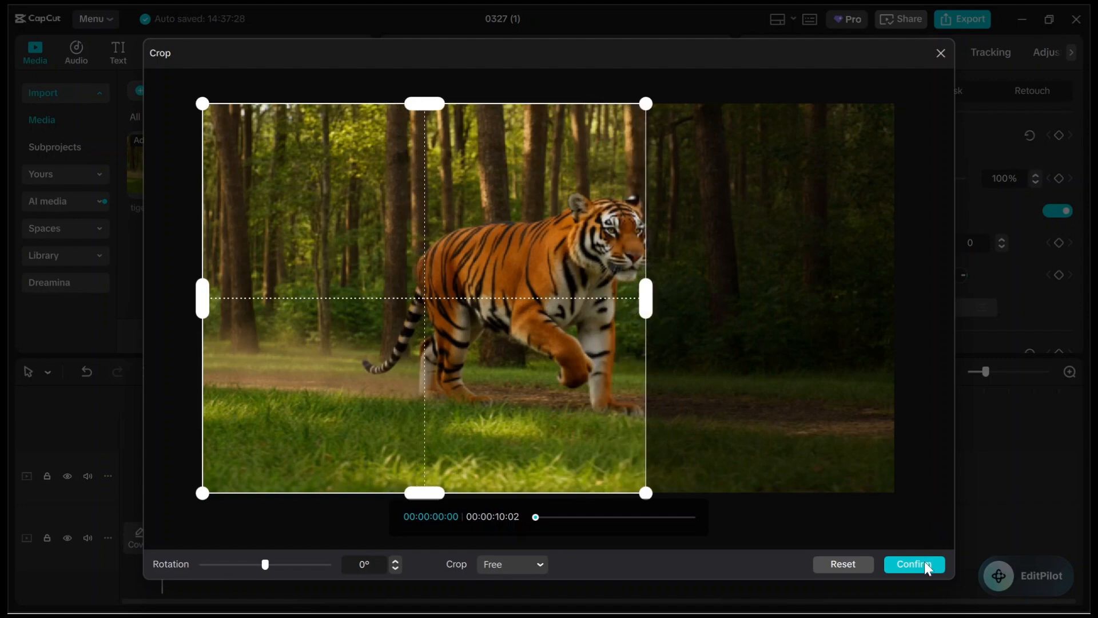
{"action": "left_click", "coordinate": [925, 565]}
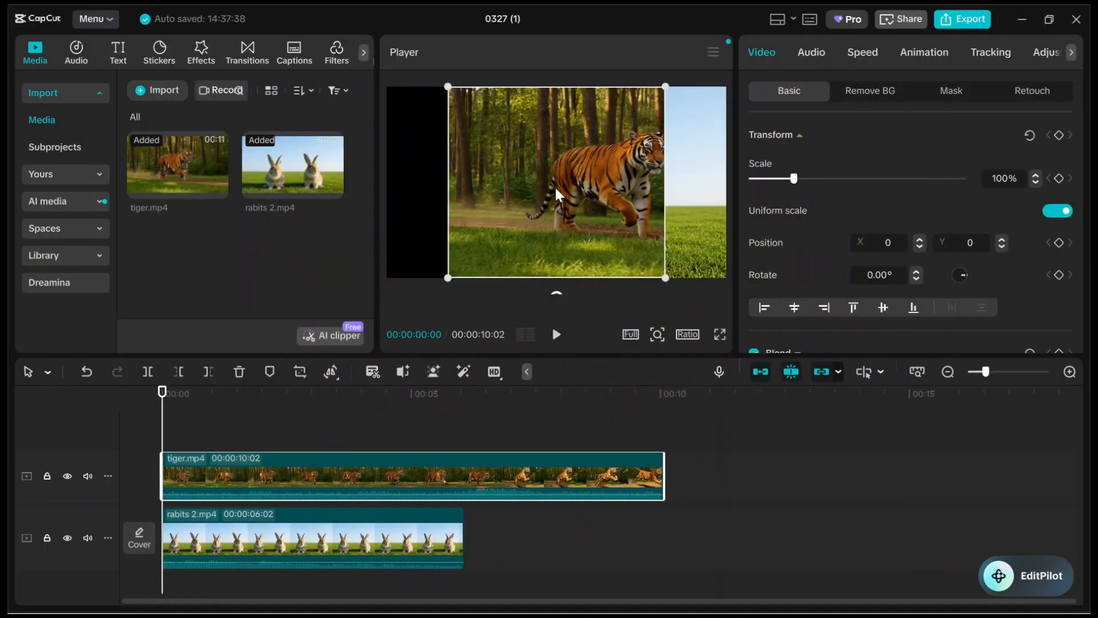
{"action": "left_click_drag", "start_coordinate": [558, 194], "coordinate": [456, 190]}
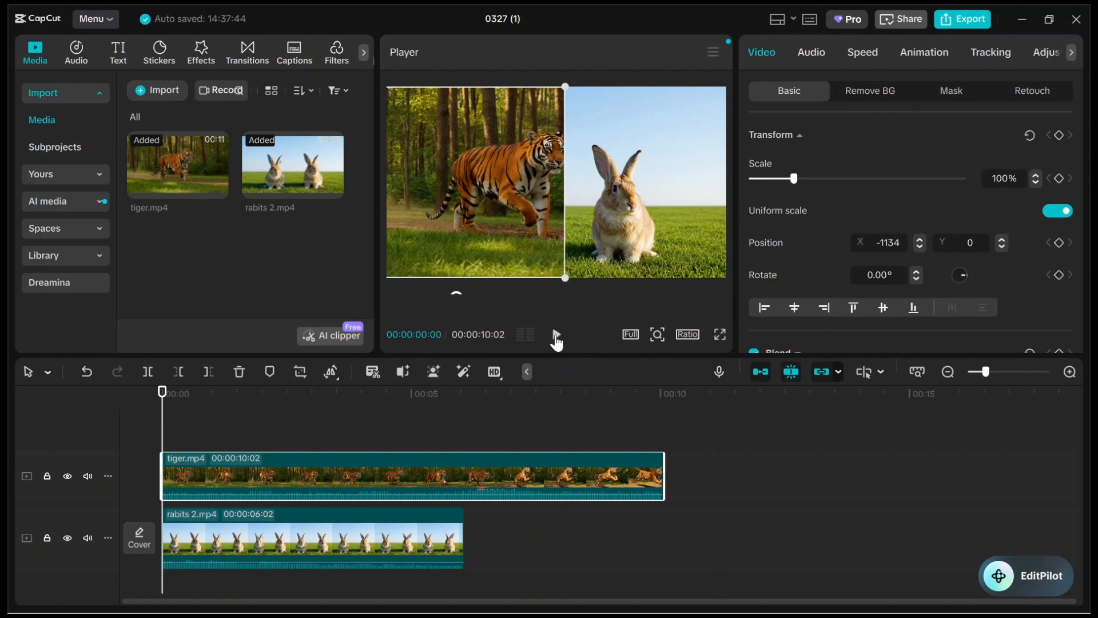
{"action": "left_click", "coordinate": [556, 336]}
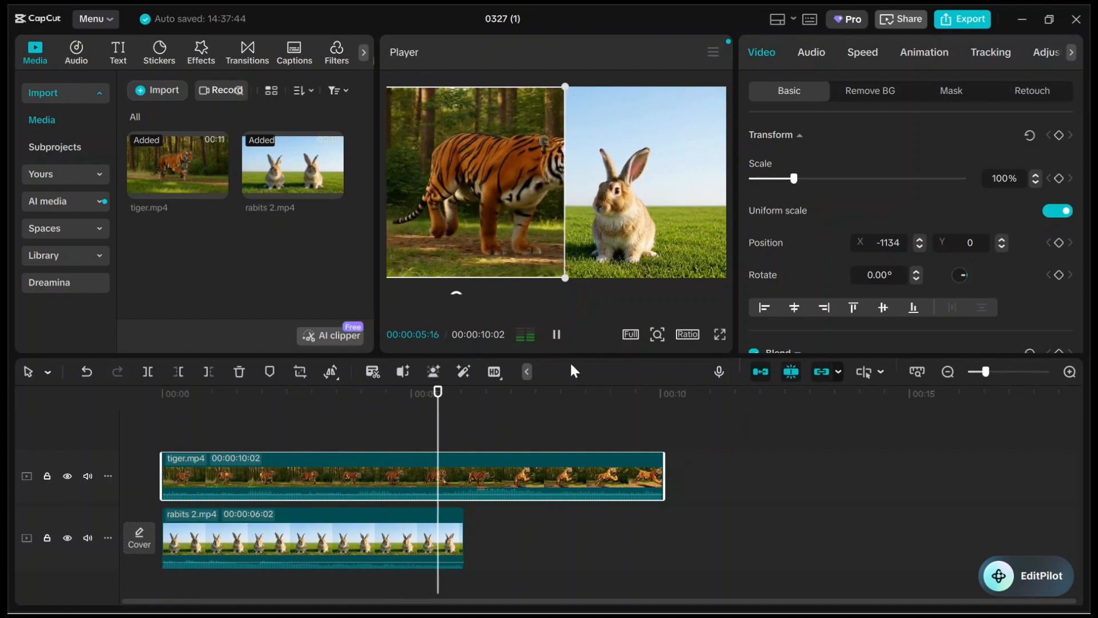
{"action": "left_click", "coordinate": [558, 335]}
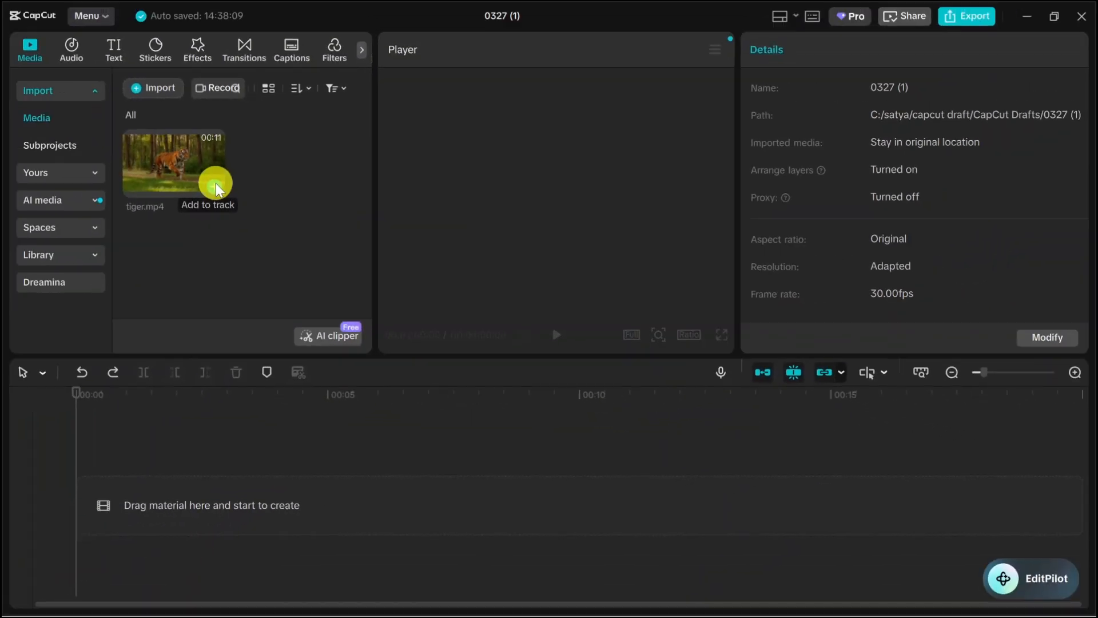
- Add tiger.mp4 to the empty timeline with its track muted, preview it up to 00:00:03:00 and select the clip
{"action": "left_click", "coordinate": [215, 187]}
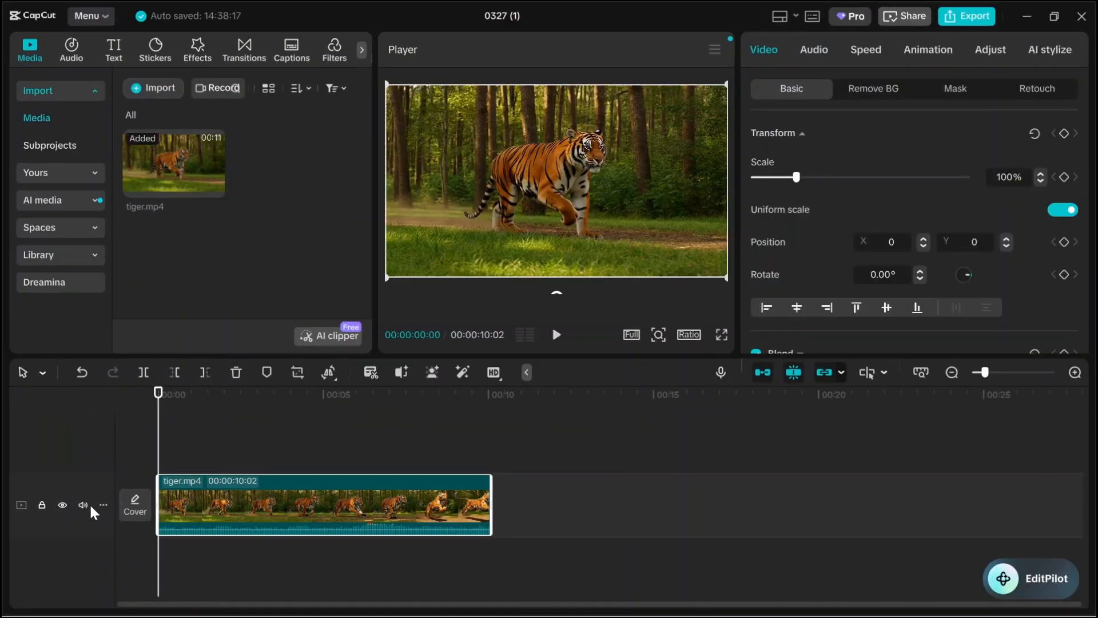
{"action": "left_click", "coordinate": [83, 505]}
{"action": "left_click", "coordinate": [558, 338]}
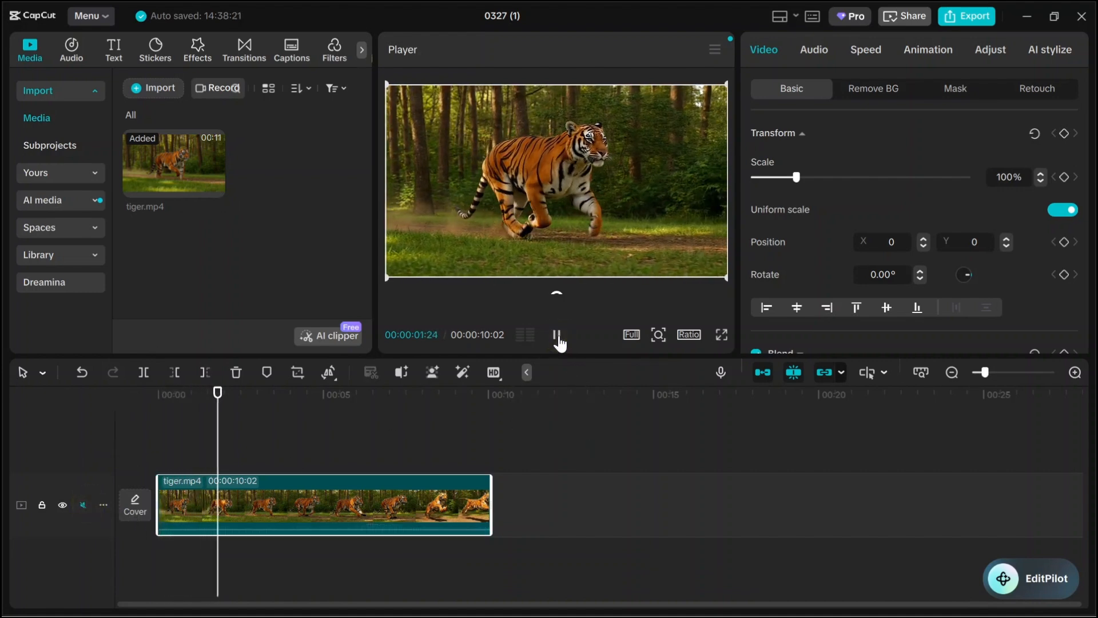
{"action": "left_click", "coordinate": [558, 336]}
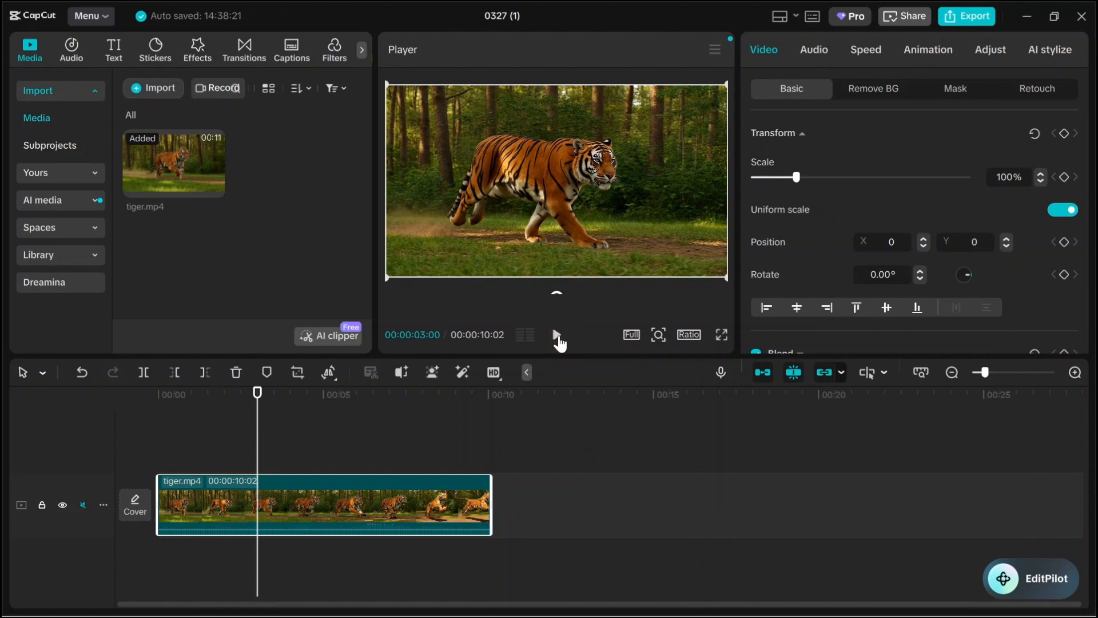
{"action": "left_click", "coordinate": [371, 493]}
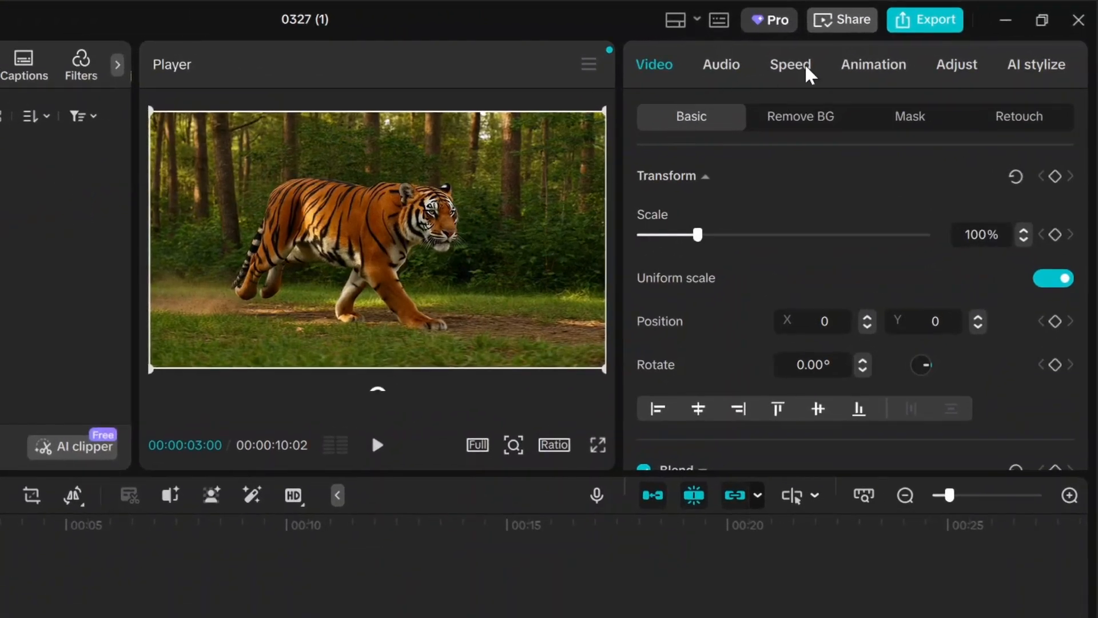
- Set the tiger clip's standard speed to 10.00x and play it to check the fast motion
{"action": "left_click", "coordinate": [802, 63]}
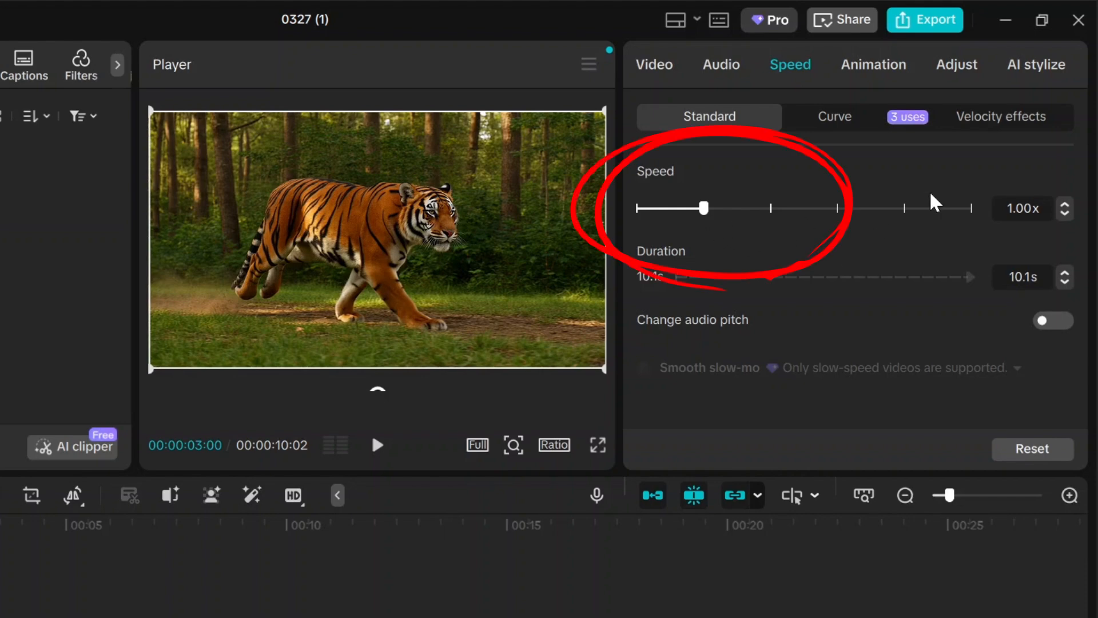
{"action": "left_click", "coordinate": [1033, 209]}
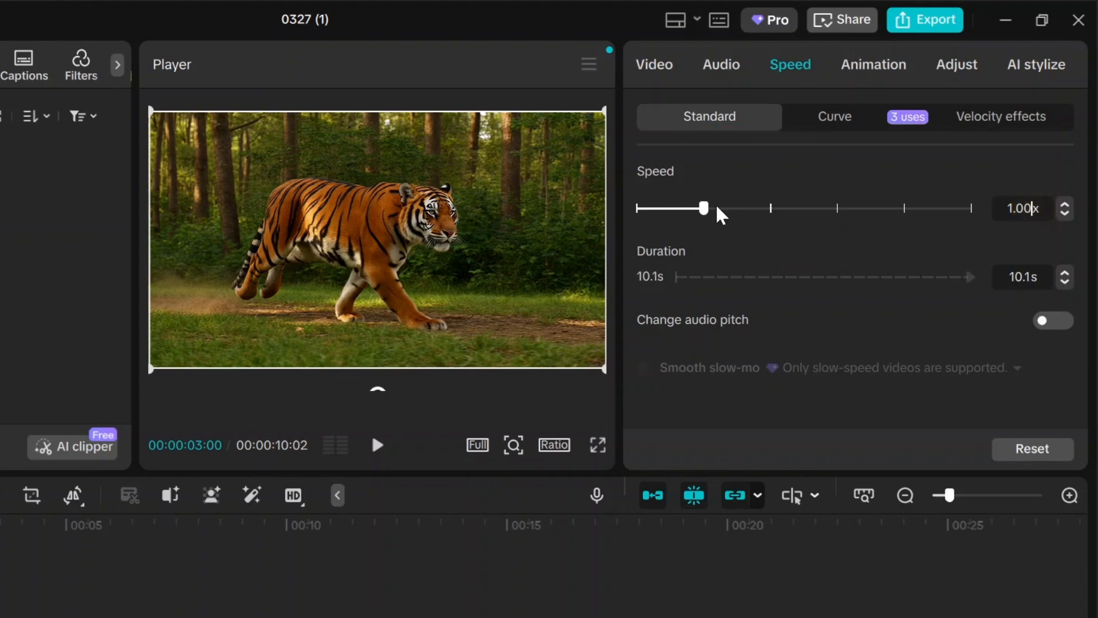
{"action": "left_click_drag", "start_coordinate": [704, 209], "coordinate": [904, 209]}
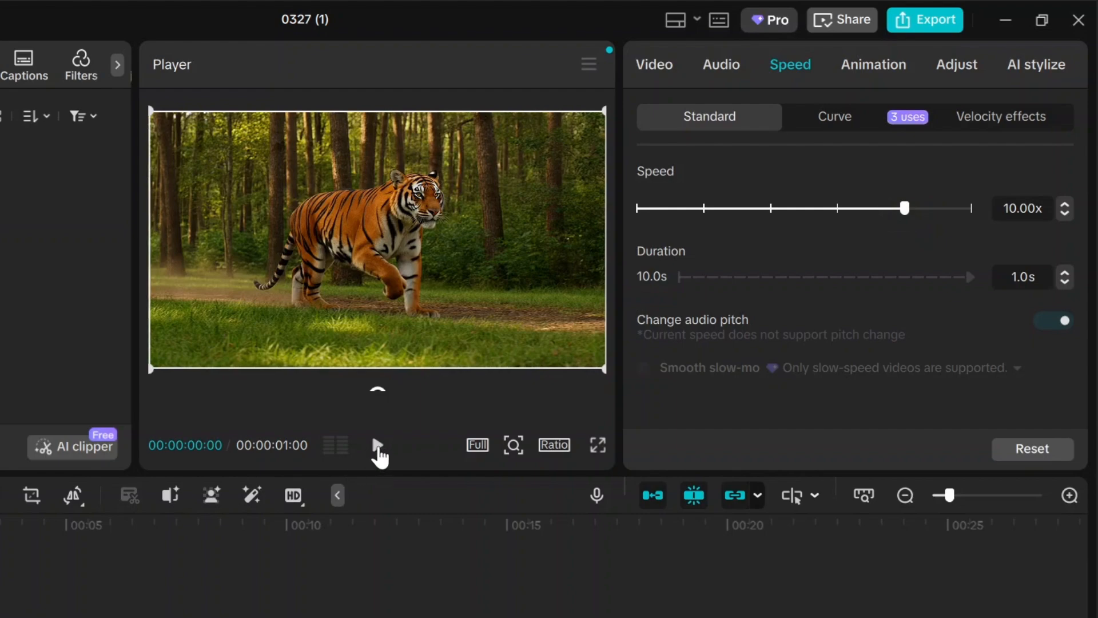
{"action": "left_click", "coordinate": [378, 451]}
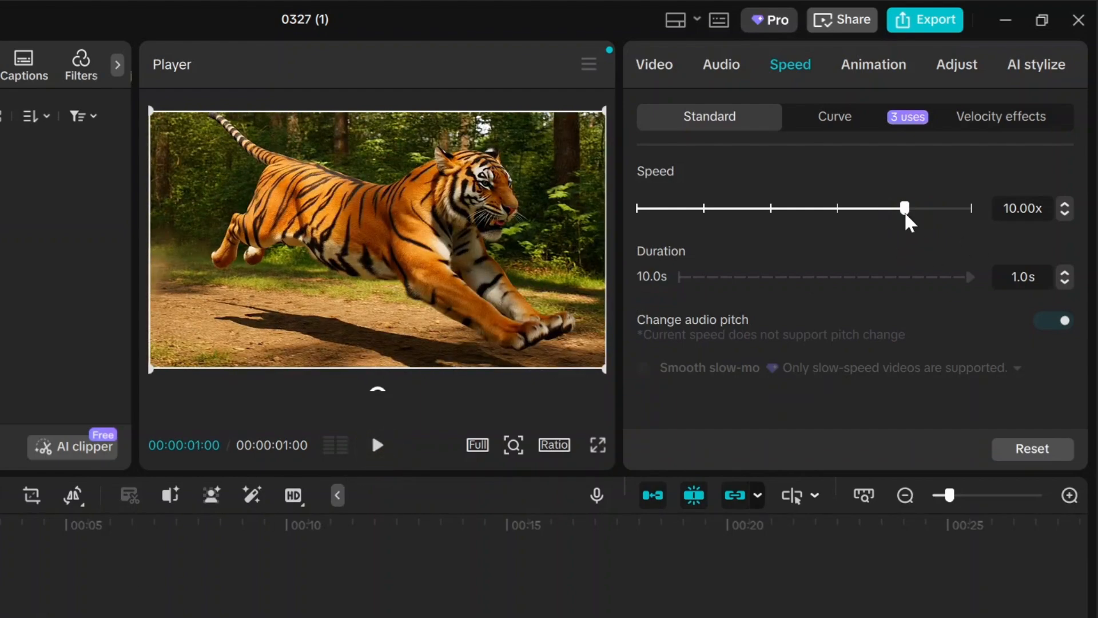
- Reduce the tiger clip's standard speed to 2.00x and play it to check the pace
{"action": "left_click_drag", "start_coordinate": [905, 215], "coordinate": [770, 211]}
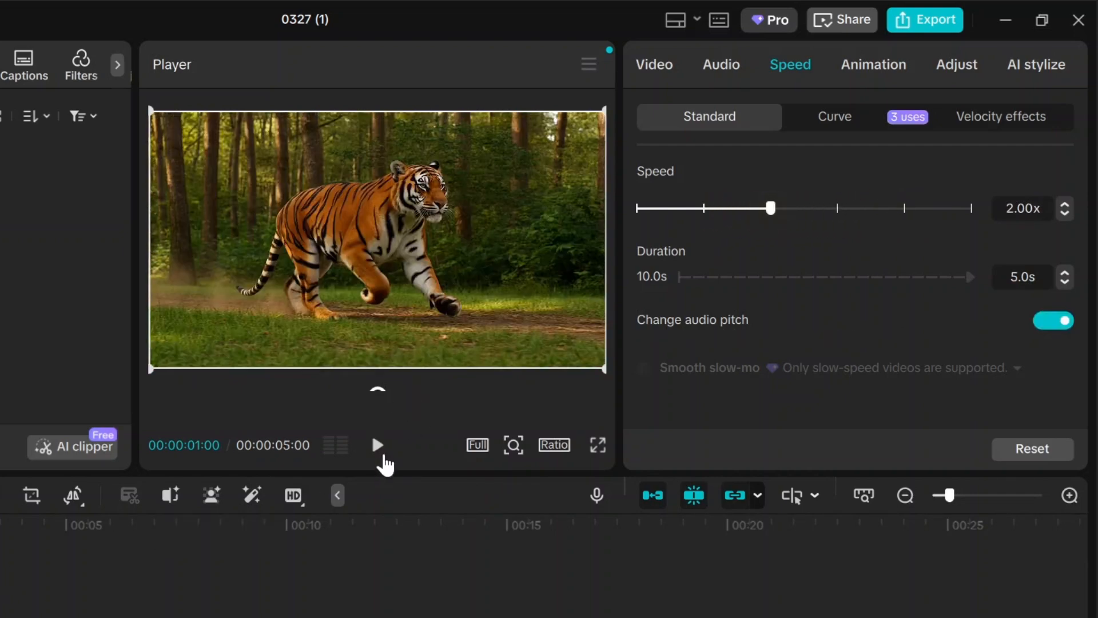
{"action": "left_click", "coordinate": [378, 446]}
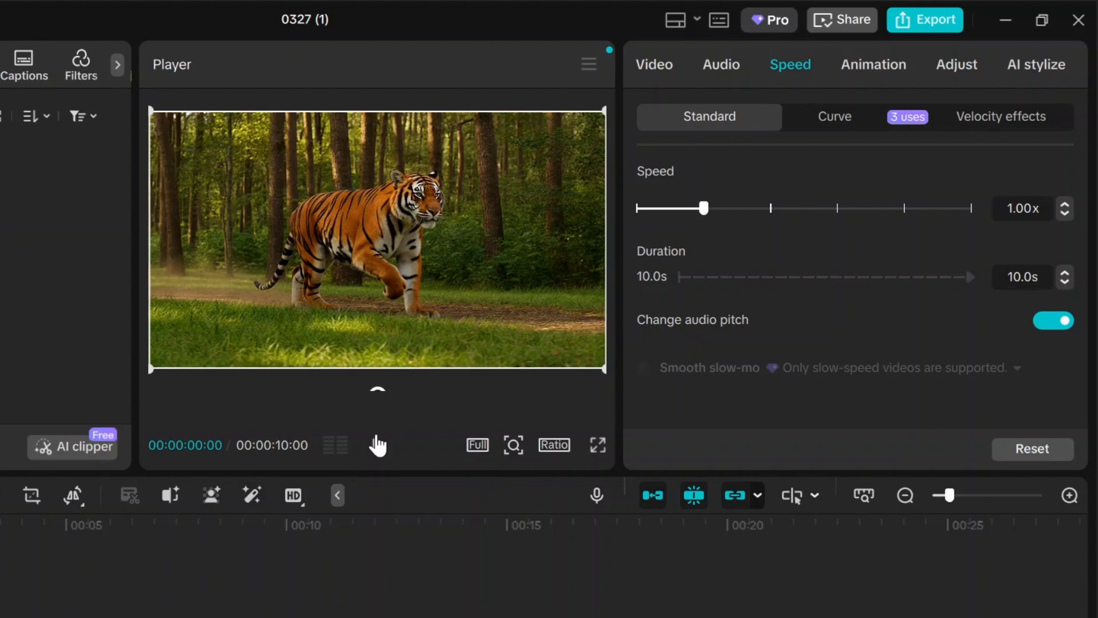
- Preview the tiger clip briefly at 1.00x, reduce its standard speed to 0.29x and play the slow motion
{"action": "left_click", "coordinate": [378, 445]}
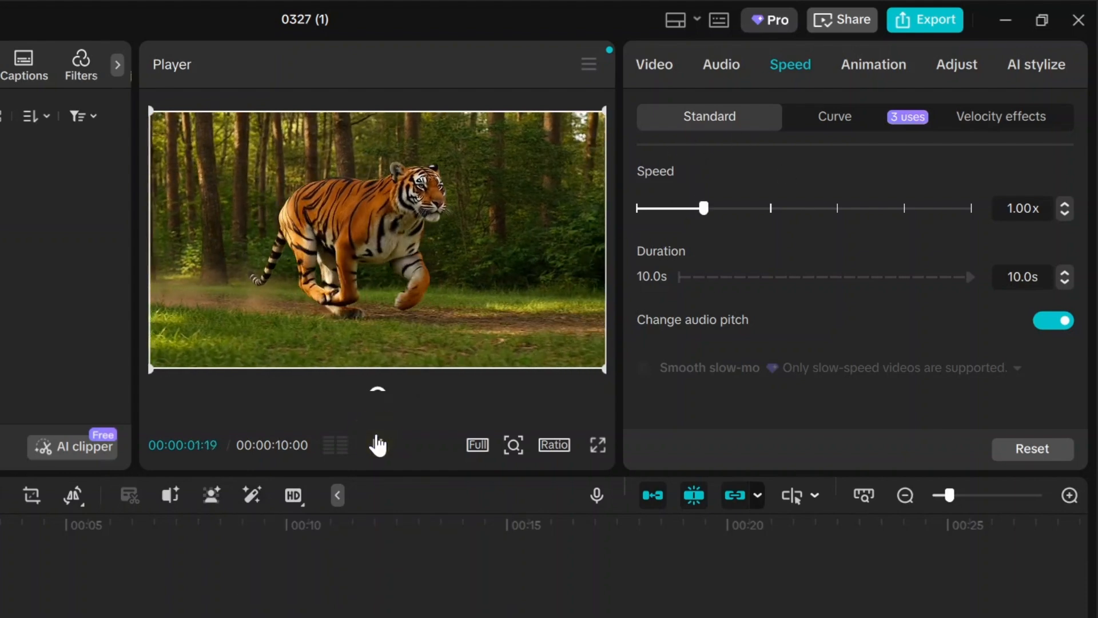
{"action": "left_click", "coordinate": [378, 445]}
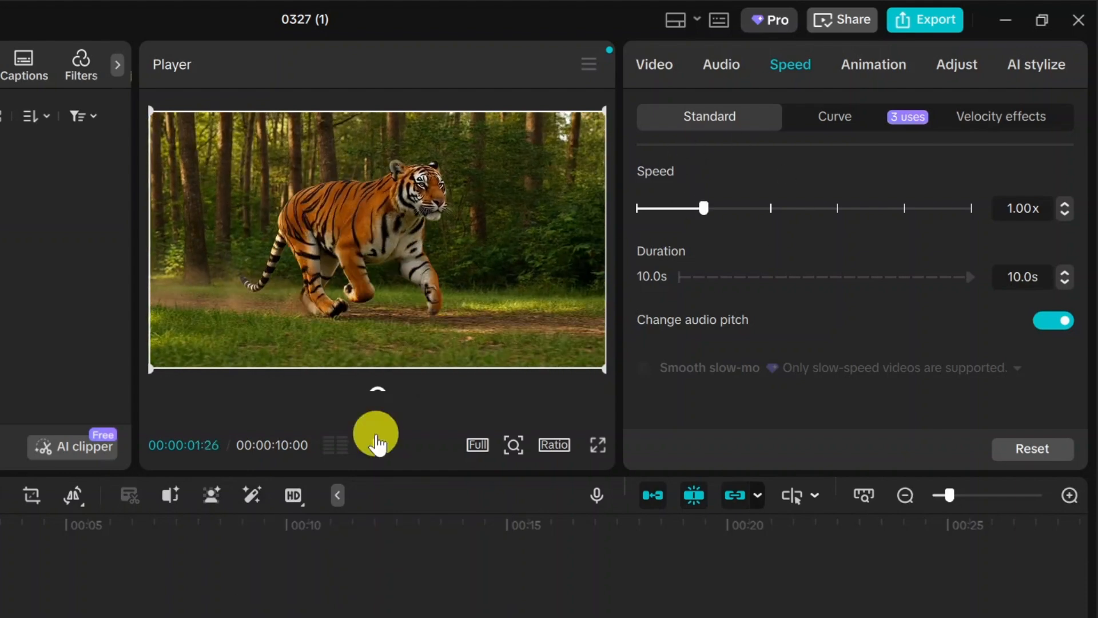
{"action": "left_click", "coordinate": [646, 173]}
{"action": "left_click_drag", "start_coordinate": [704, 208], "coordinate": [653, 213]}
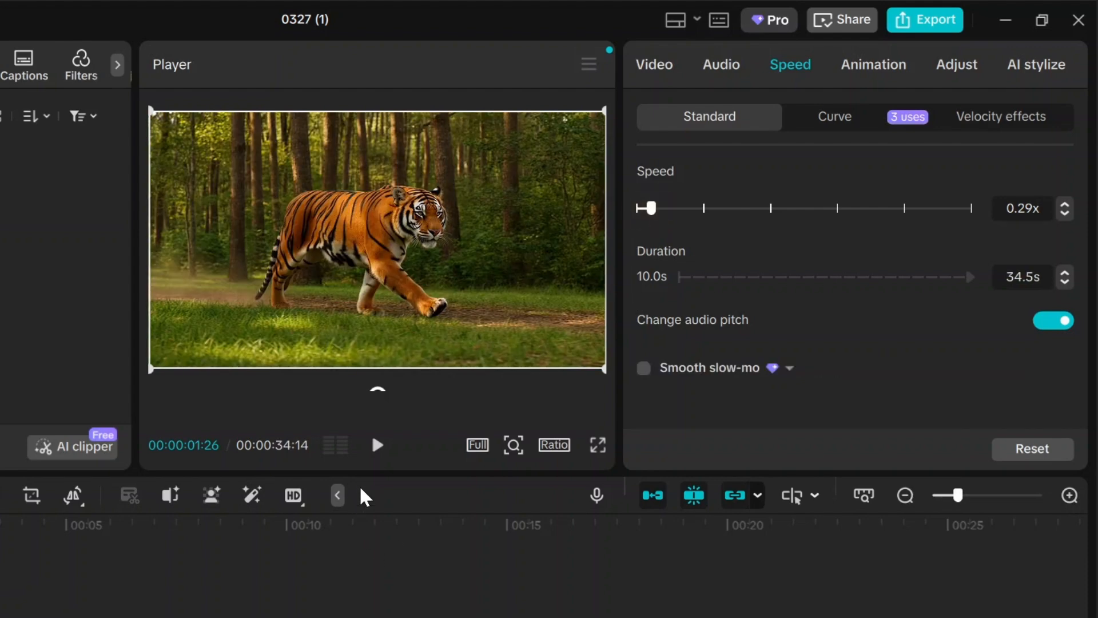
{"action": "left_click", "coordinate": [377, 445]}
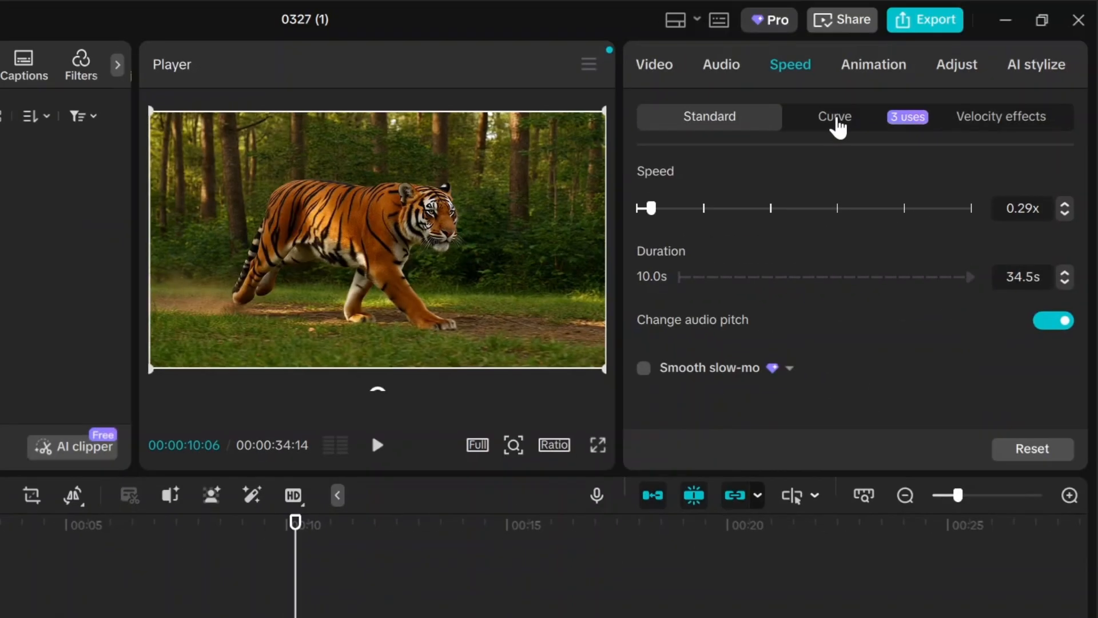
- Apply the Montage speed curve to the tiger clip and bring its curve graph into view
{"action": "left_click", "coordinate": [833, 121]}
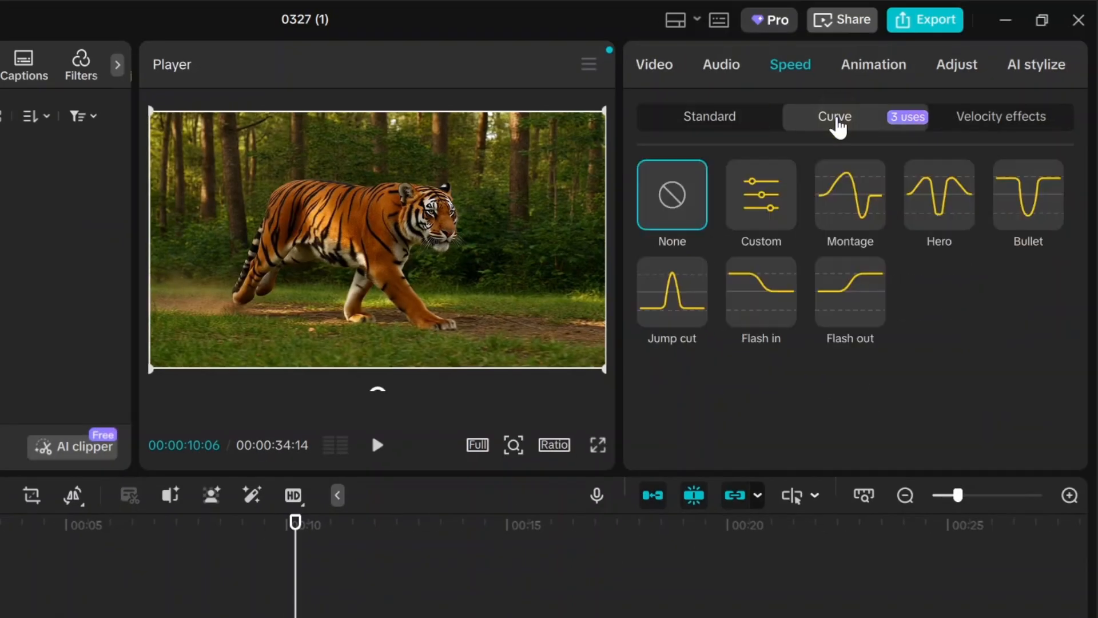
{"action": "left_click", "coordinate": [856, 189]}
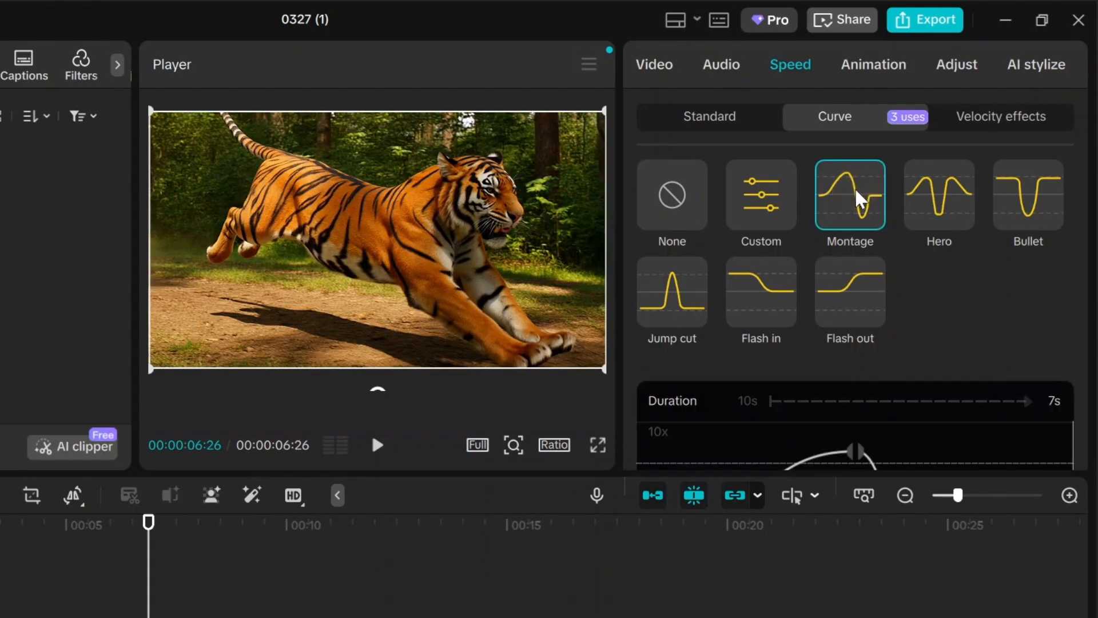
{"action": "scroll", "coordinate": [881, 344], "scroll_direction": "down", "scroll_amount": 4}
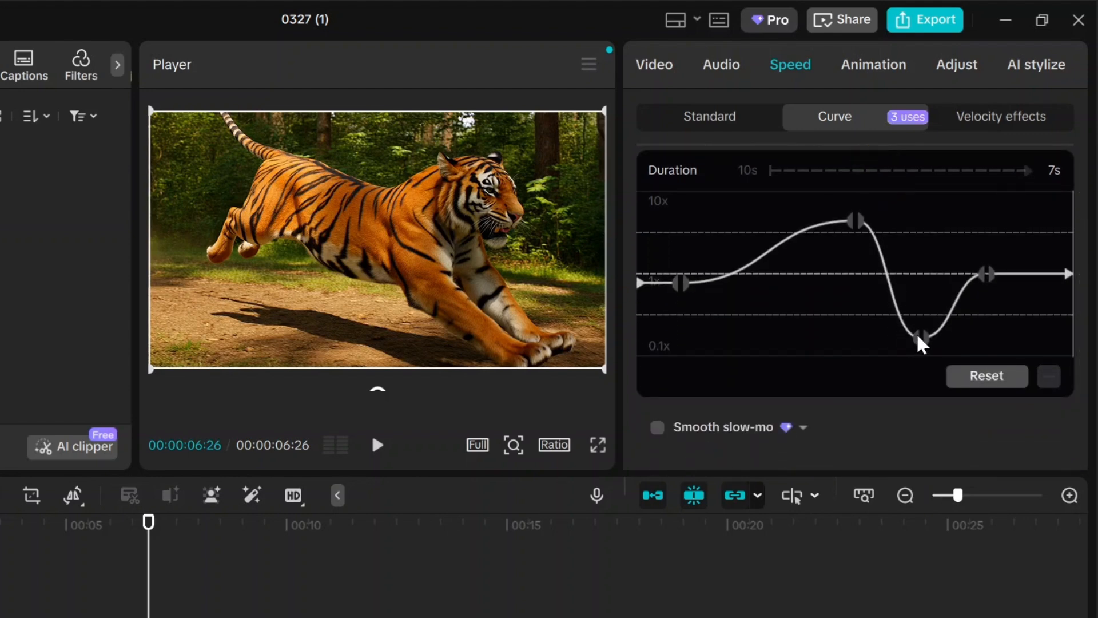
- Raise both halves of the Montage curve's low point close to 10x, move the preceding peak earlier and slightly lower, and return to the clip's start
{"action": "left_click_drag", "start_coordinate": [916, 336], "coordinate": [919, 204]}
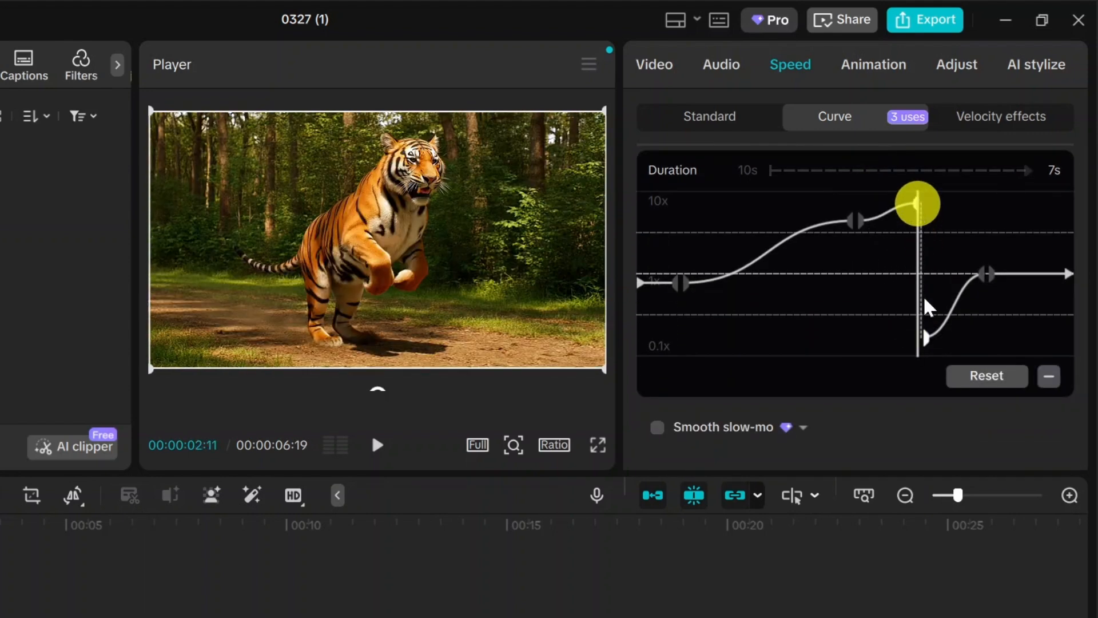
{"action": "left_click_drag", "start_coordinate": [927, 338], "coordinate": [912, 198]}
{"action": "left_click_drag", "start_coordinate": [856, 221], "coordinate": [813, 232]}
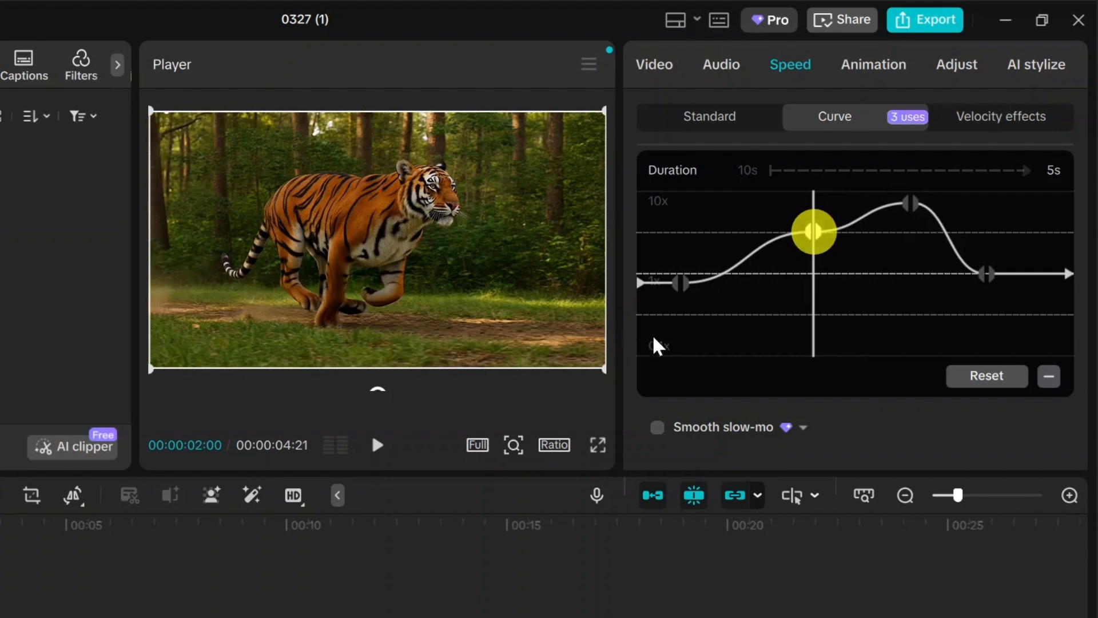
{"action": "left_click_drag", "start_coordinate": [814, 321], "coordinate": [638, 320]}
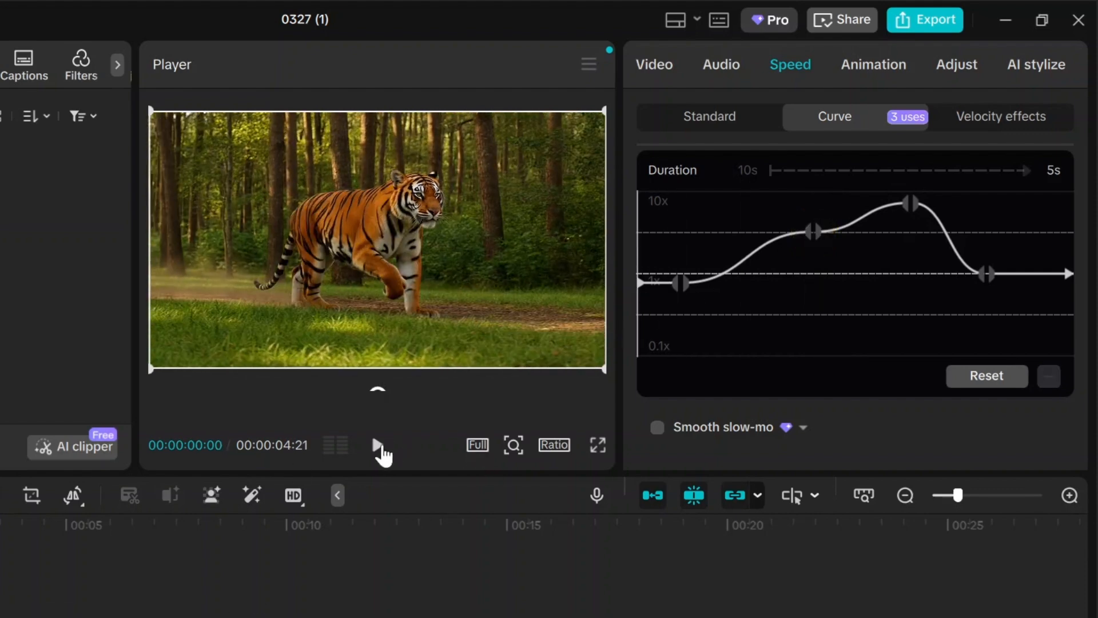
- Lower the first curve point's outgoing half below 1x, shift the last point later with its outgoing half lowered, and play the clip
{"action": "mouse_move", "coordinate": [699, 284]}
{"action": "left_mouse_down"}
{"action": "mouse_move", "coordinate": [722, 291]}
{"action": "mouse_move", "coordinate": [686, 283]}
{"action": "mouse_move", "coordinate": [679, 316]}
{"action": "mouse_move", "coordinate": [678, 296]}
{"action": "left_mouse_up"}
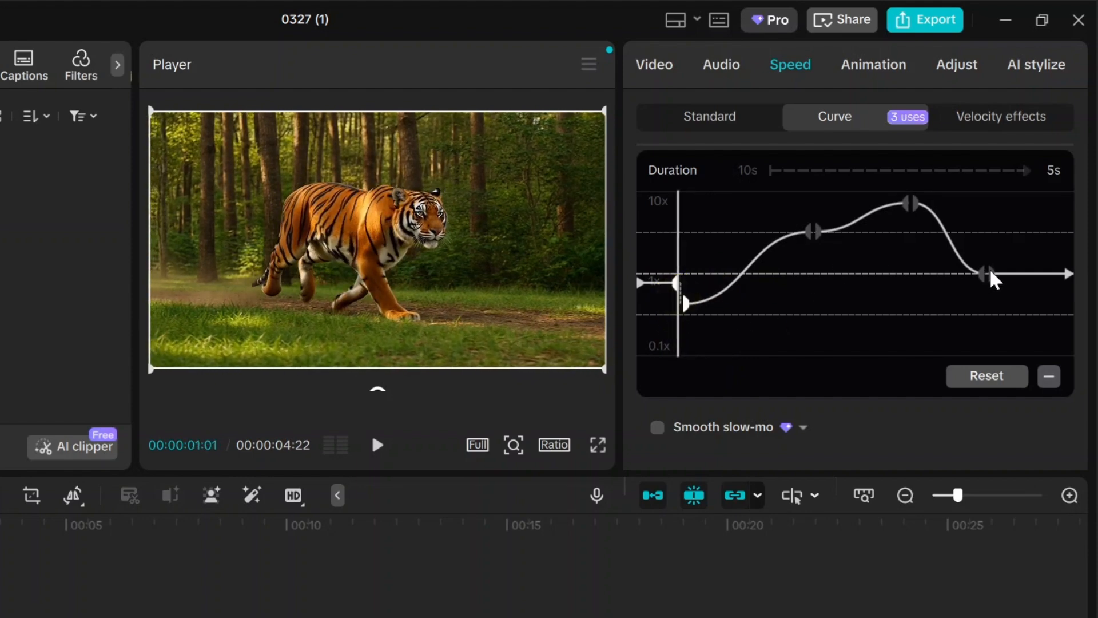
{"action": "left_click_drag", "start_coordinate": [990, 276], "coordinate": [1033, 318]}
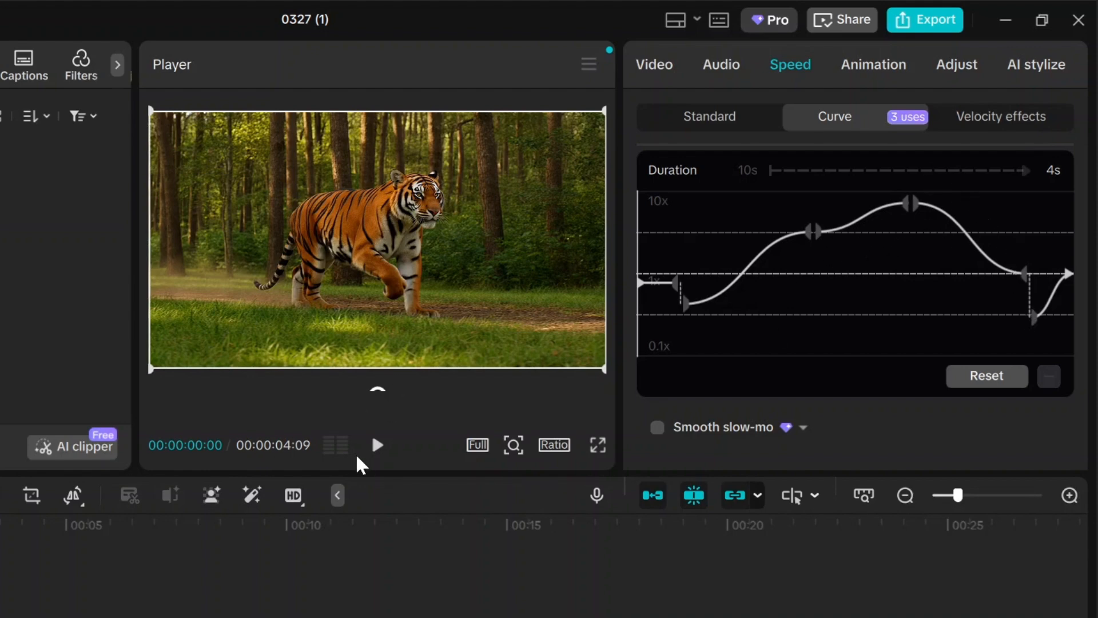
{"action": "left_click", "coordinate": [378, 446]}
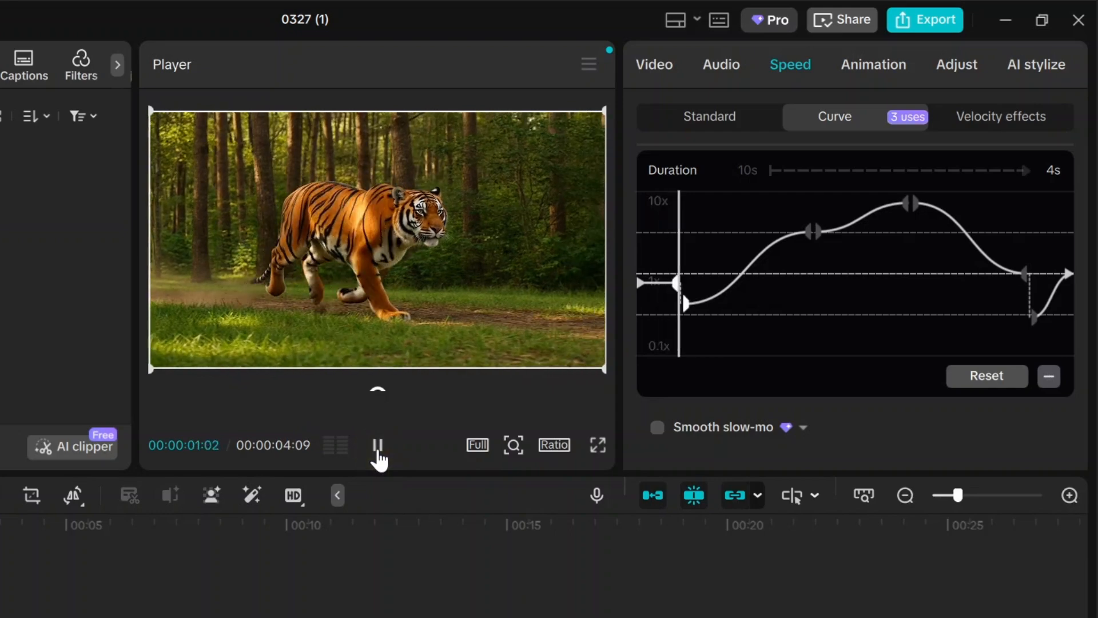